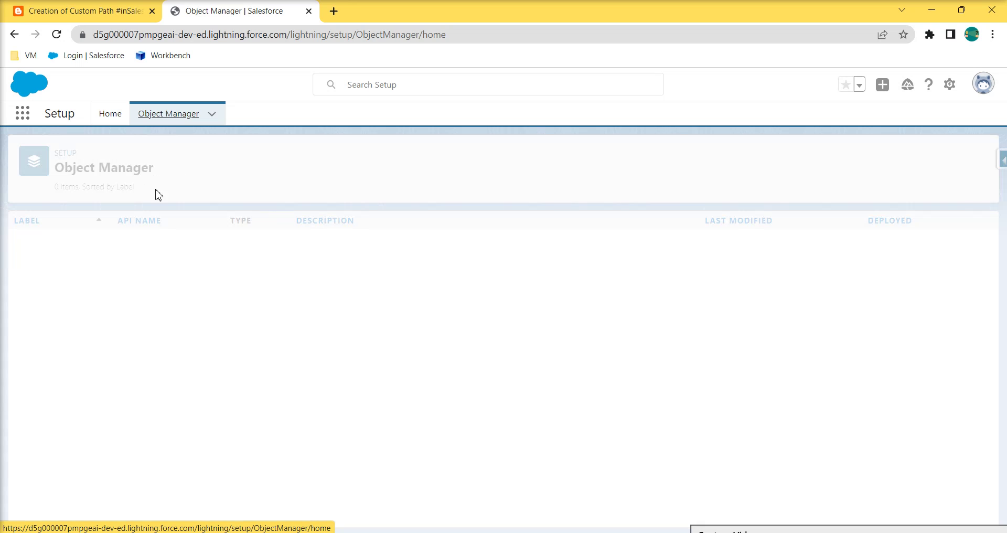
- Find the Opportunity object in Object Manager and open its Stage field
left_click(759, 156)
type("opp")
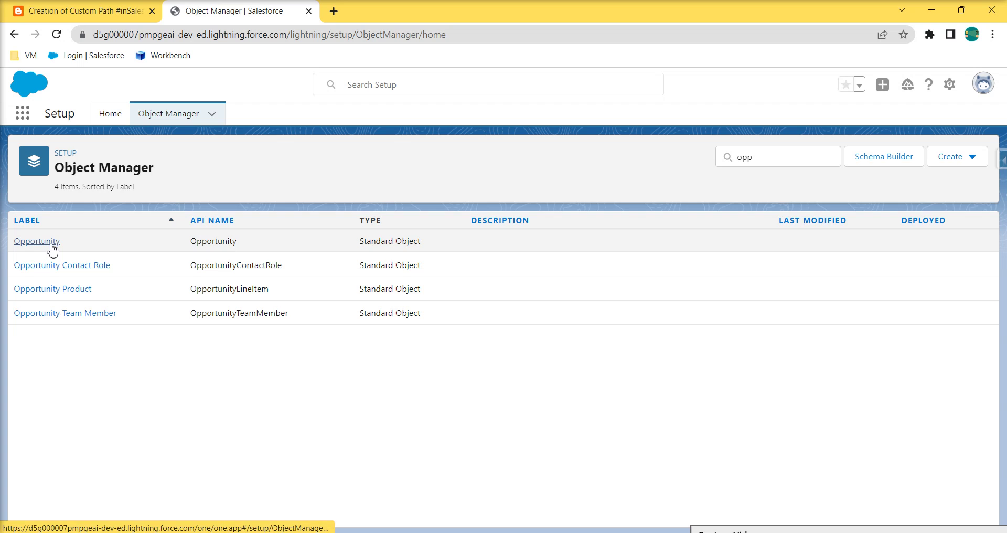
left_click(52, 246)
left_click(51, 243)
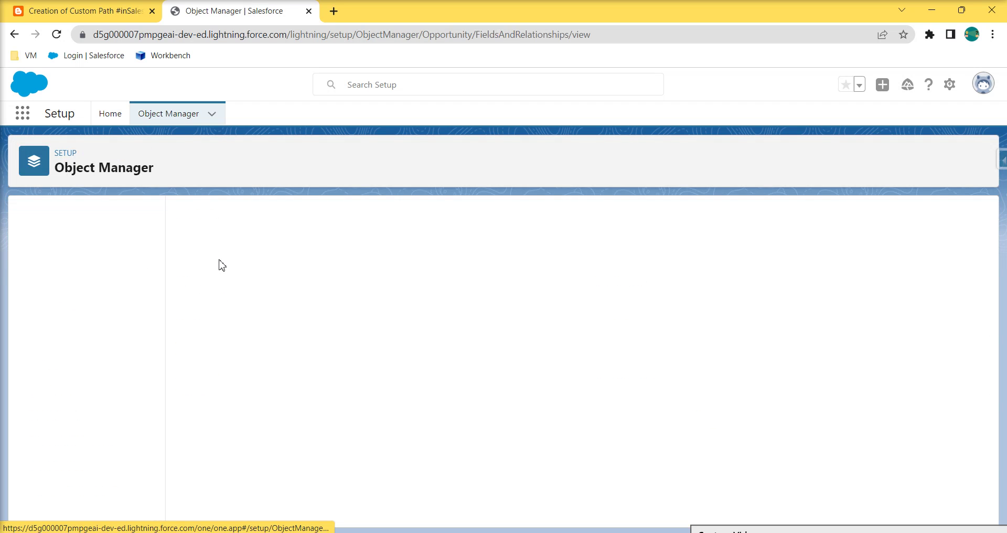
left_click(634, 218)
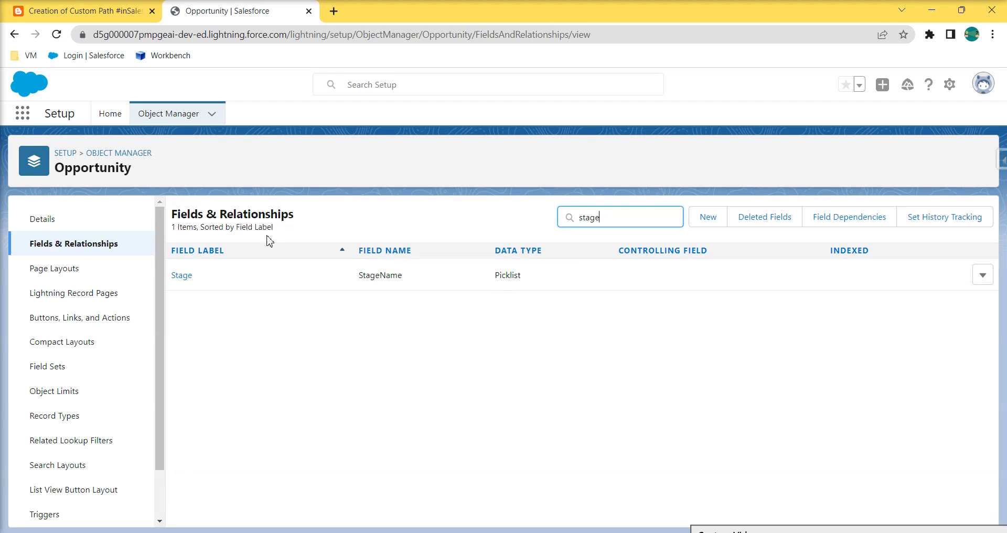
left_click(182, 276)
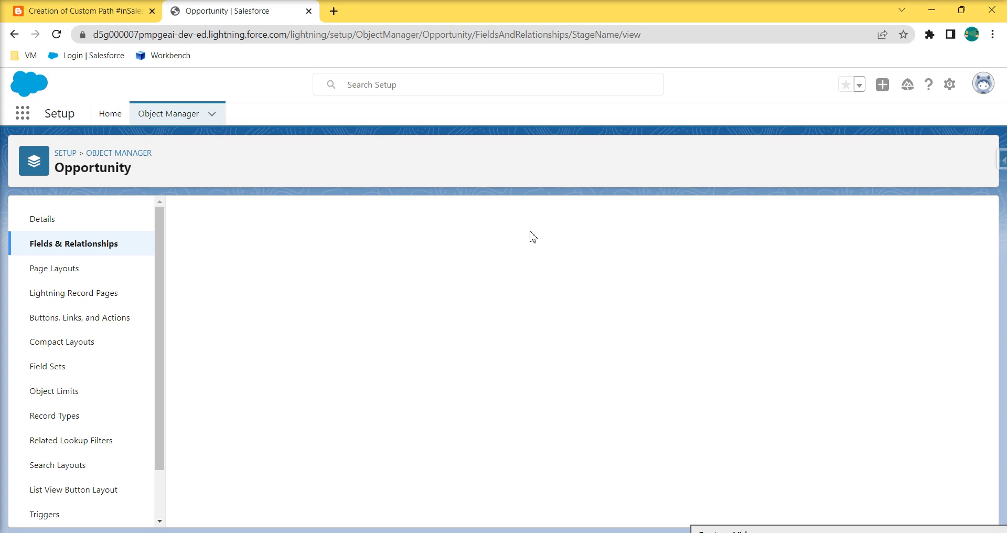
- Add an Opportunity stage named sampleValue with 35 probability, assign it to SalesProcessA, and save it
scroll(524, 356, "down", 5)
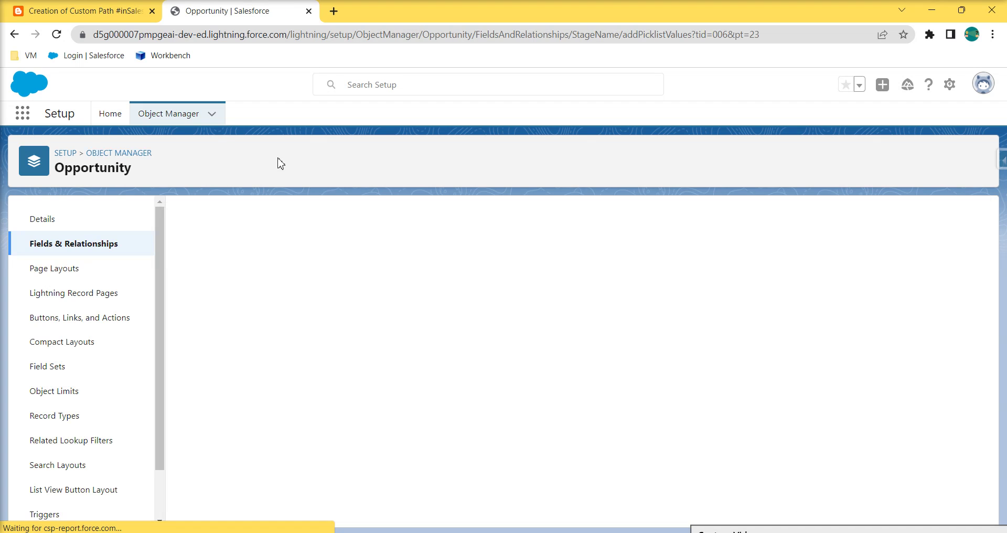
left_click(350, 346)
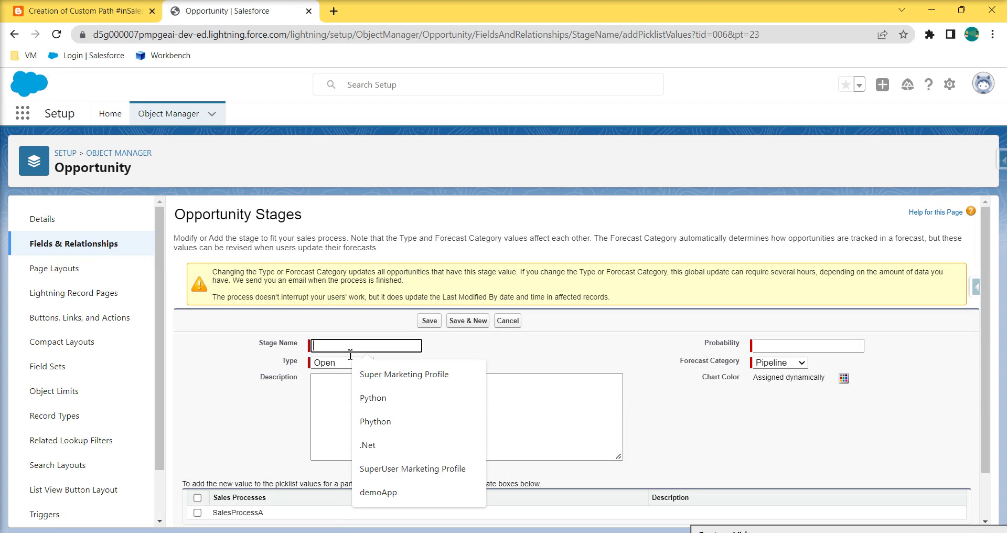
type("sampleValue")
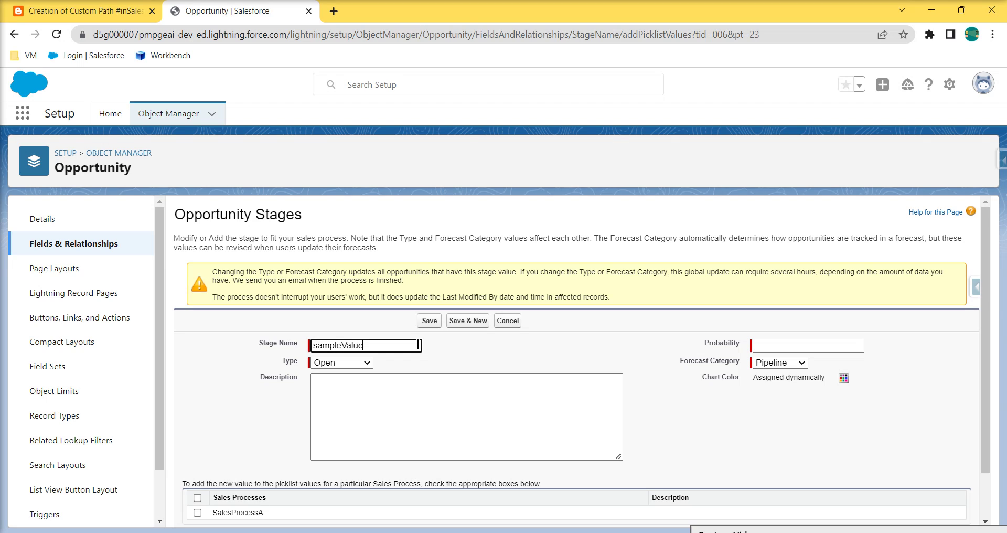
left_click(570, 362)
left_click(860, 348)
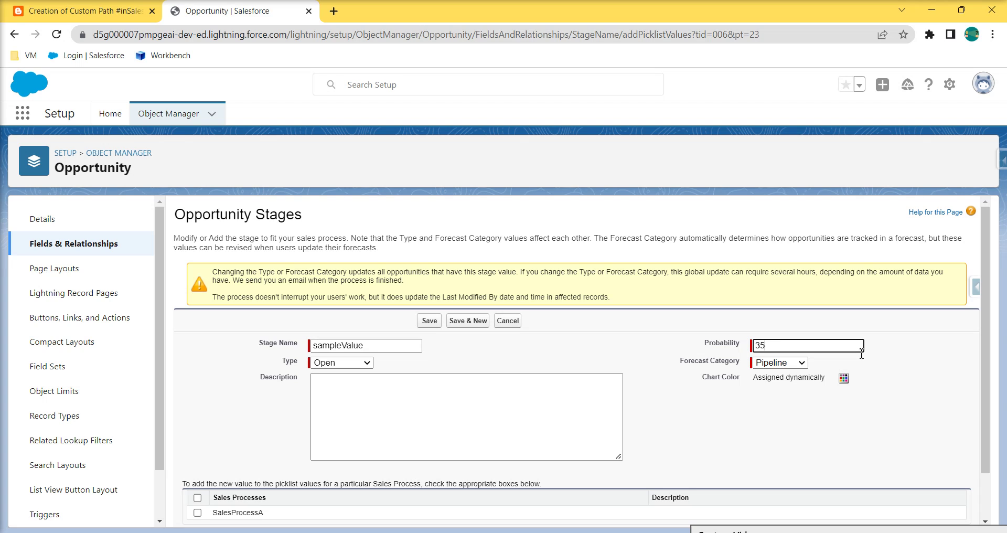
left_click(606, 355)
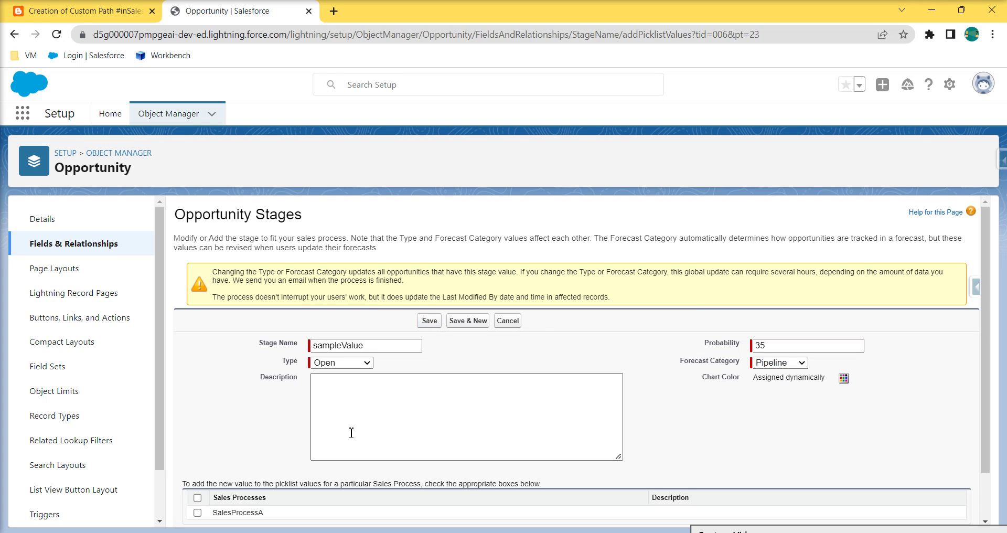
scroll(314, 414, "down", 1)
left_click(198, 443)
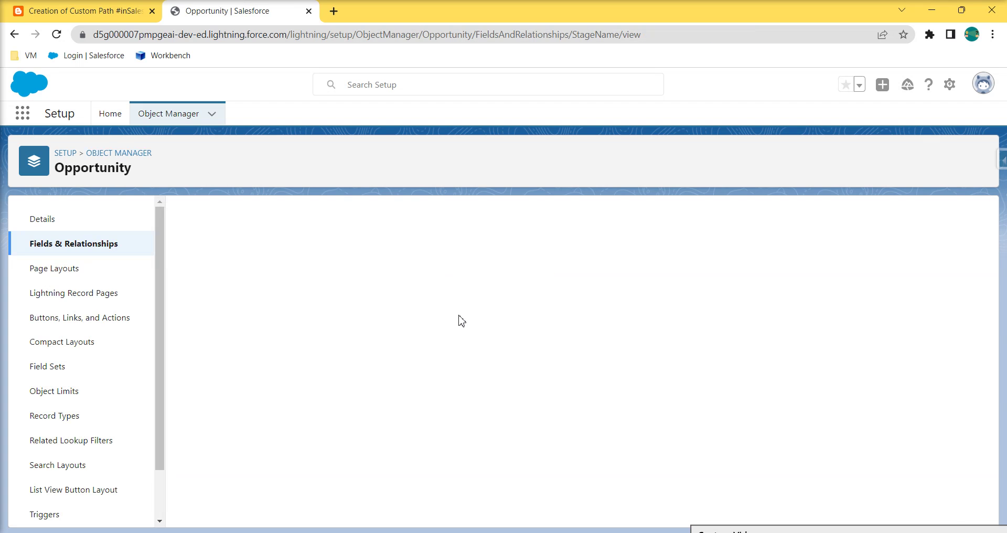
- Review the Opportunity Stages picklist values and the Stage field's validation rules
scroll(390, 429, "down", 6)
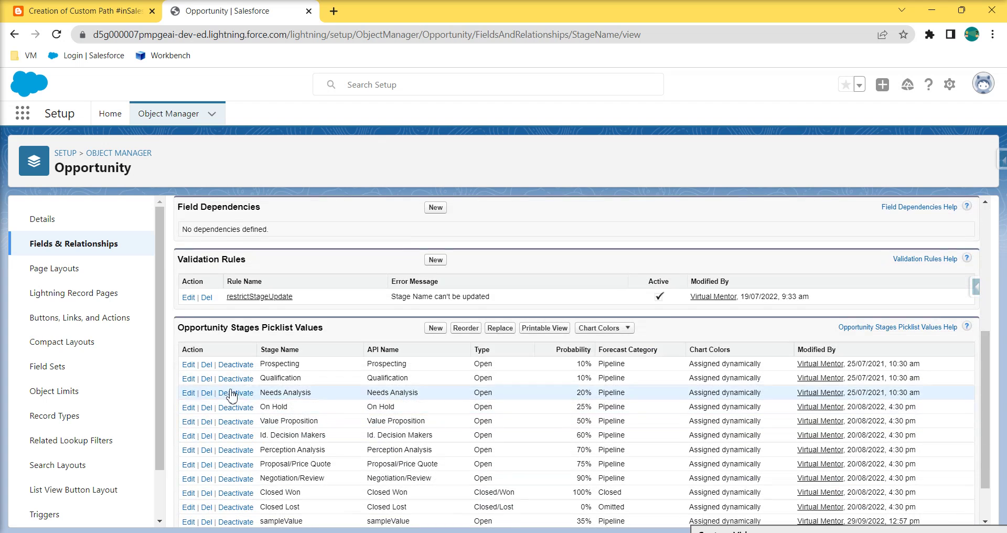
scroll(693, 458, "up", 3)
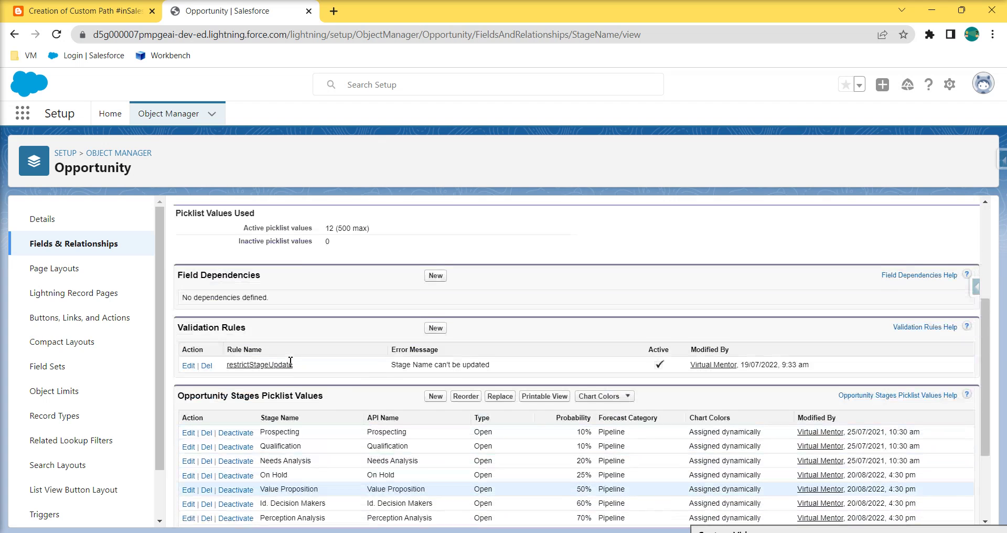
scroll(645, 353, "down", 1)
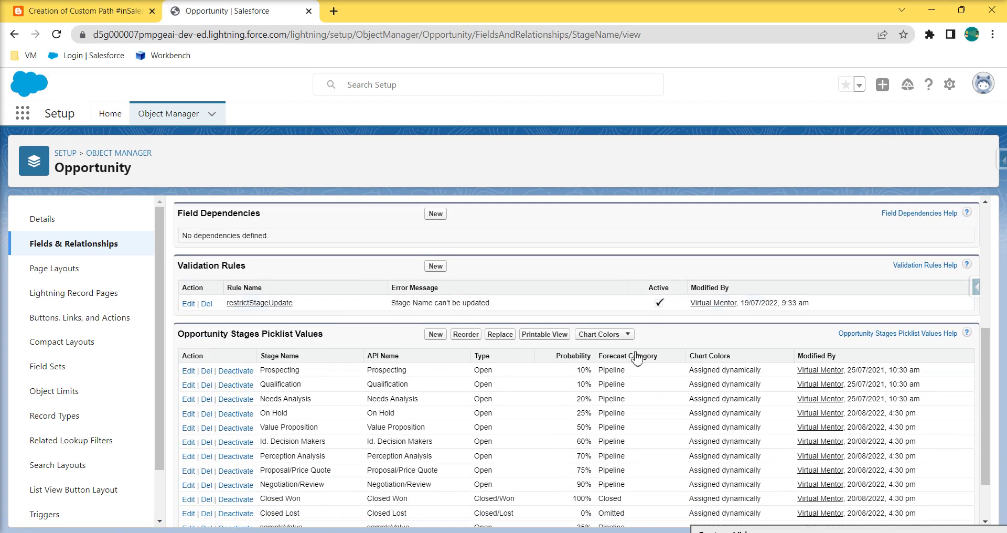
scroll(636, 416, "down", 1)
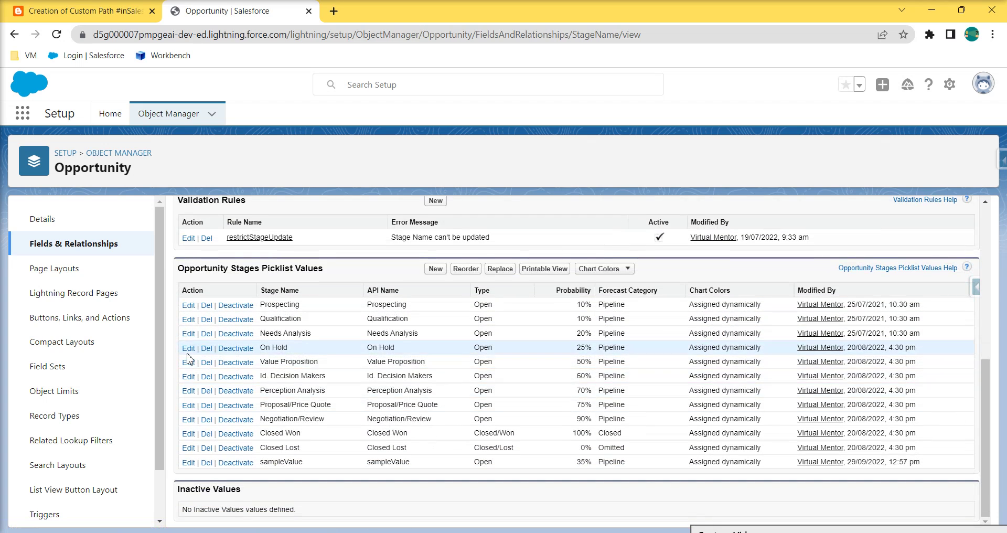
scroll(249, 348, "up", 3)
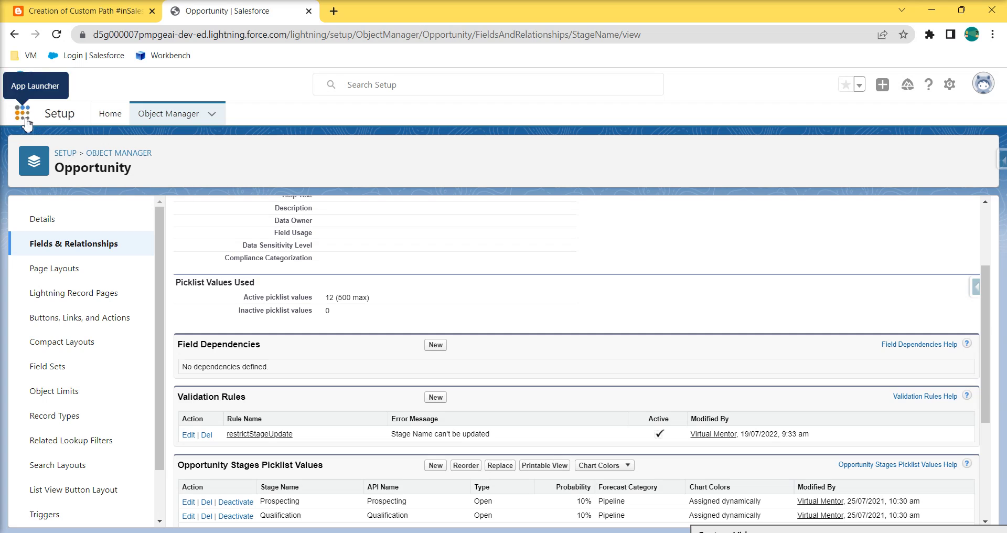
- Open Setup in a new browser tab and find the Path Settings page
left_click(949, 84)
left_click(927, 115)
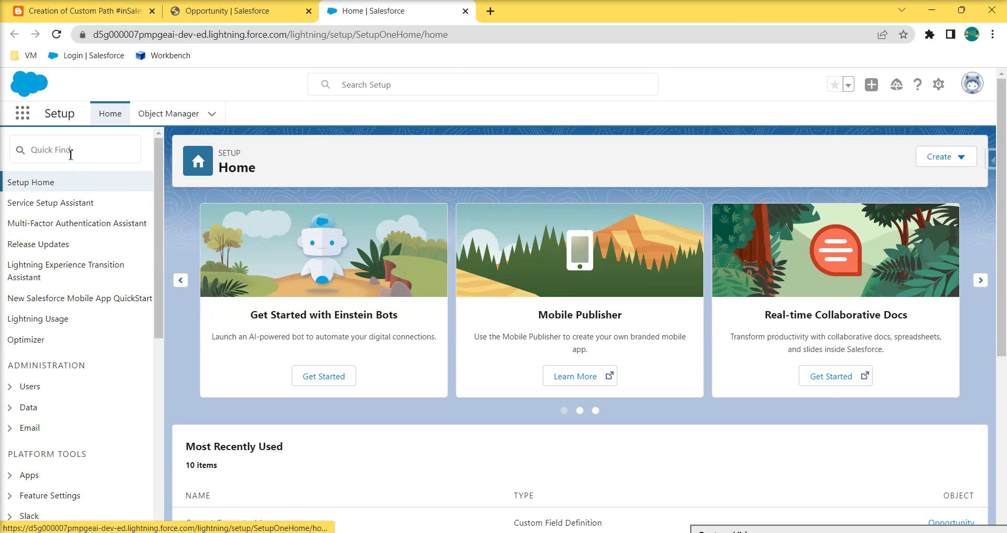
left_click(71, 154)
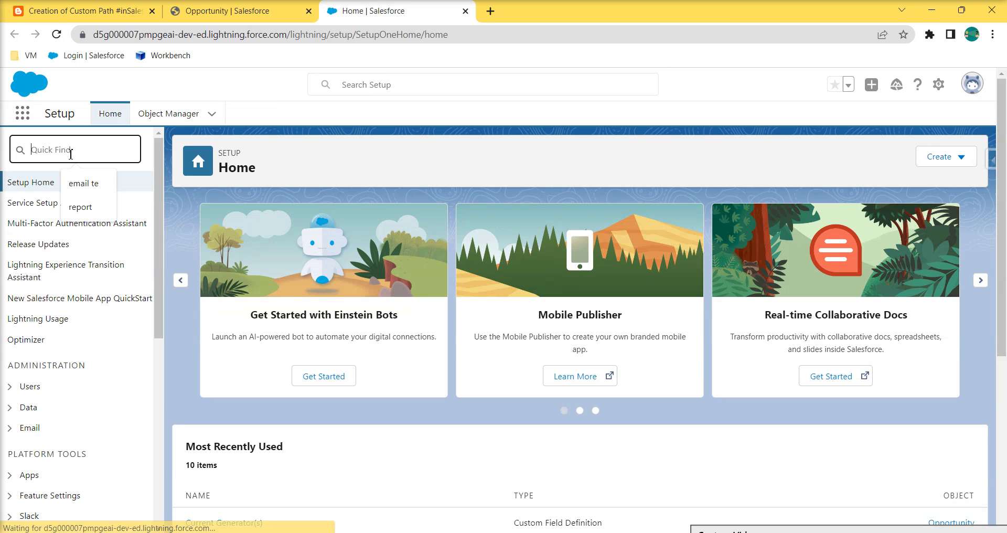
type("path")
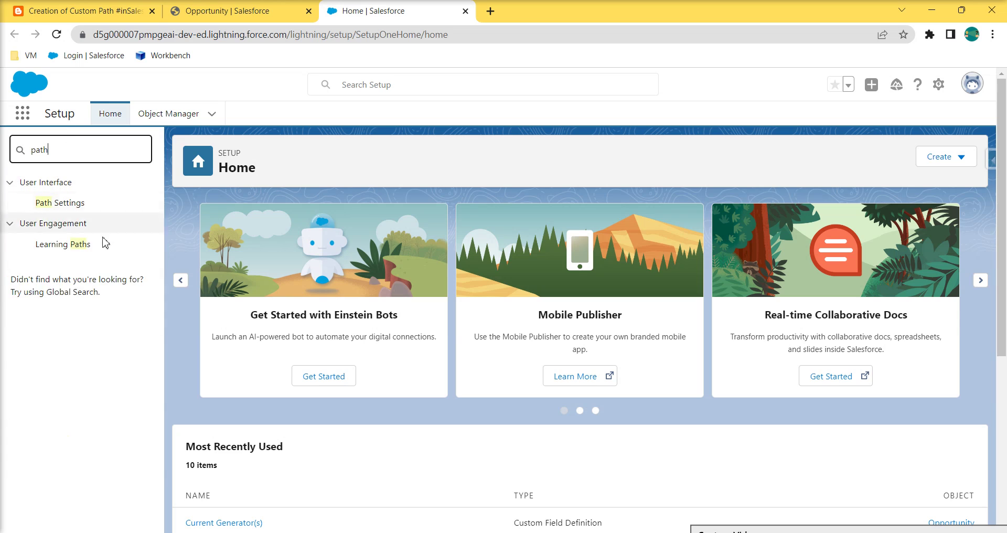
left_click(62, 204)
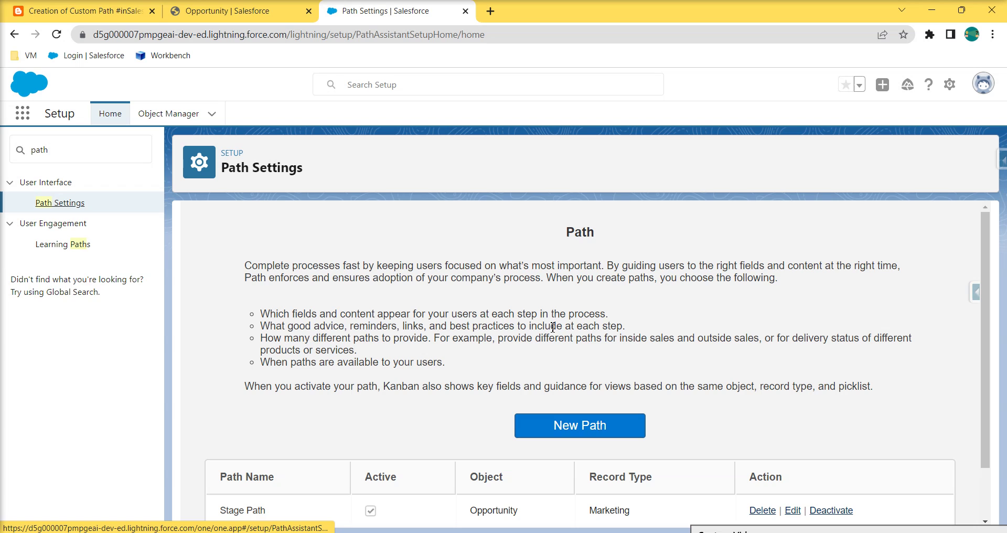
- Start a new path named someSamplePath, with the API reference name someSamplePath, for the Opportunity object
scroll(587, 355, "down", 1)
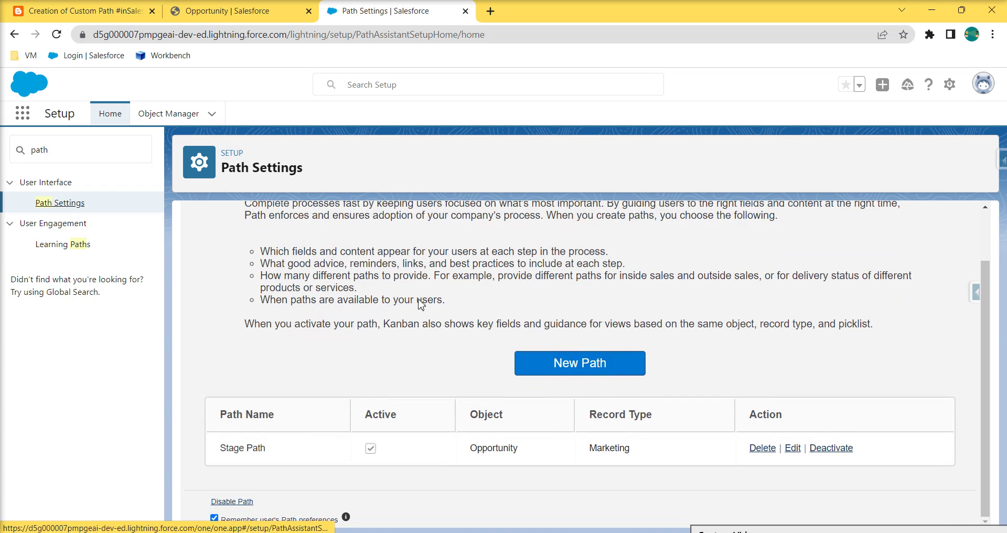
scroll(386, 278, "up", 1)
scroll(628, 452, "down", 1)
left_click(564, 369)
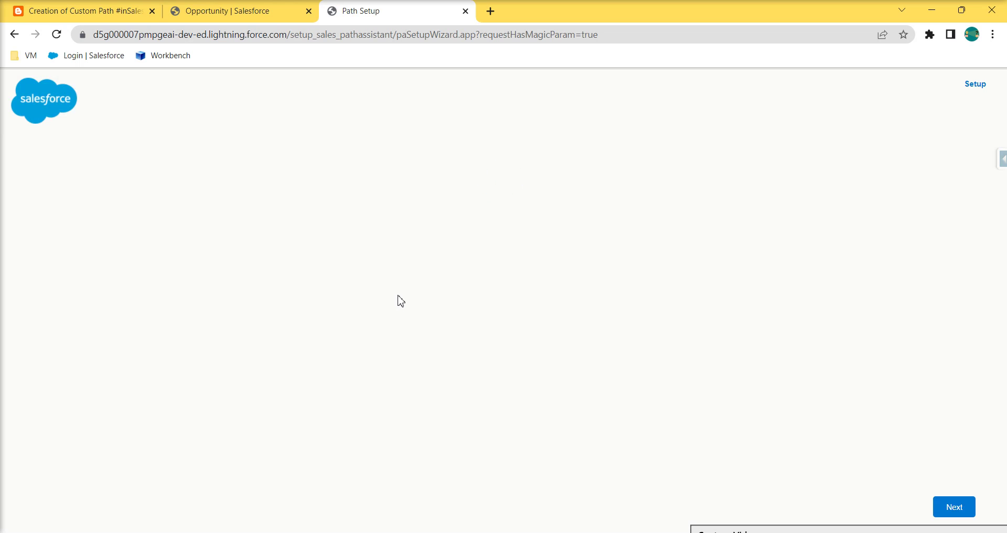
left_click(523, 226)
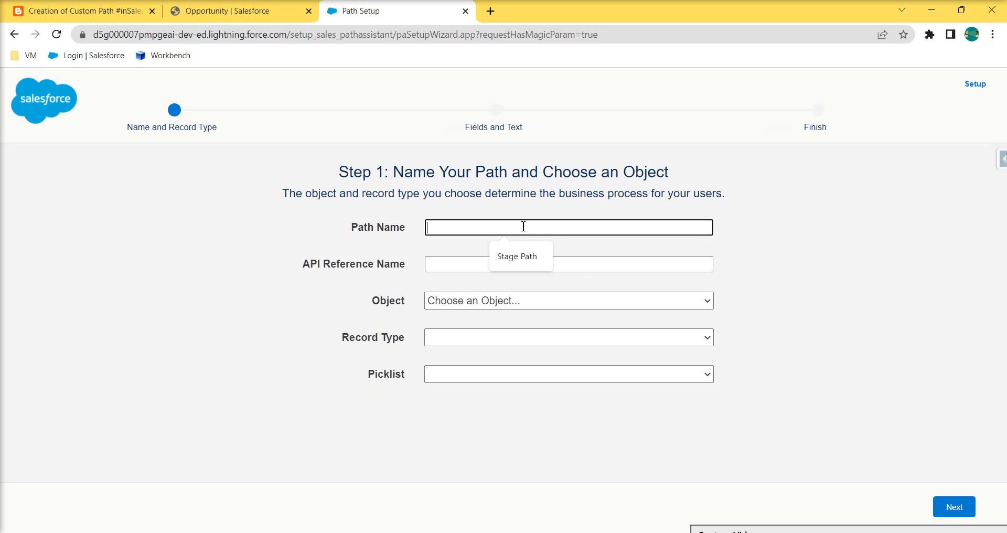
type("someSamplePath")
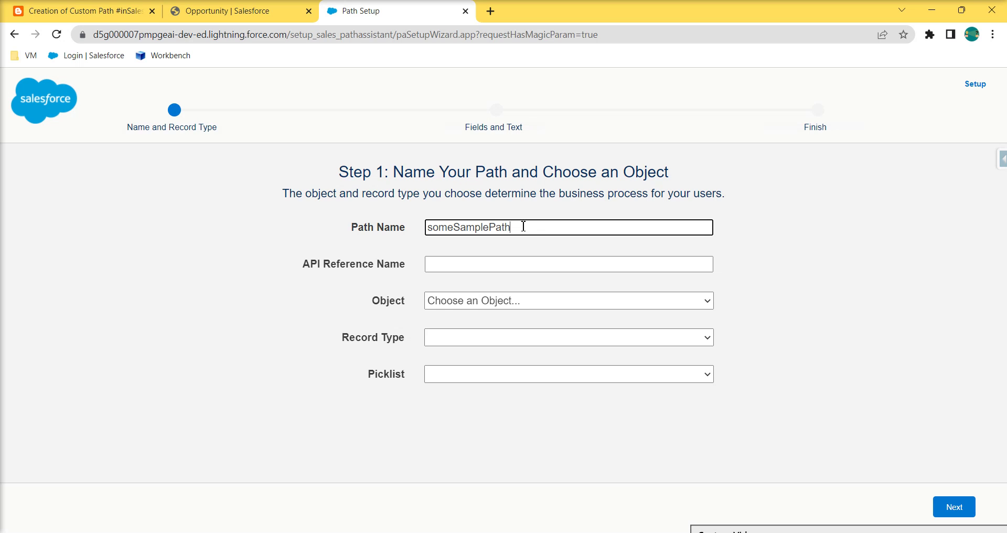
left_click(701, 260)
left_click(474, 301)
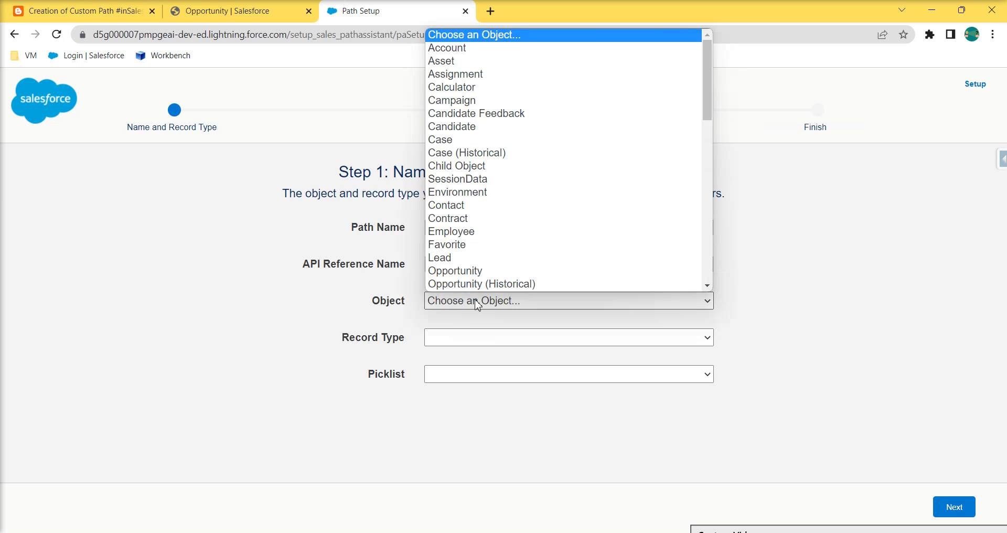
scroll(518, 131, "down", 4)
scroll(472, 100, "up", 4)
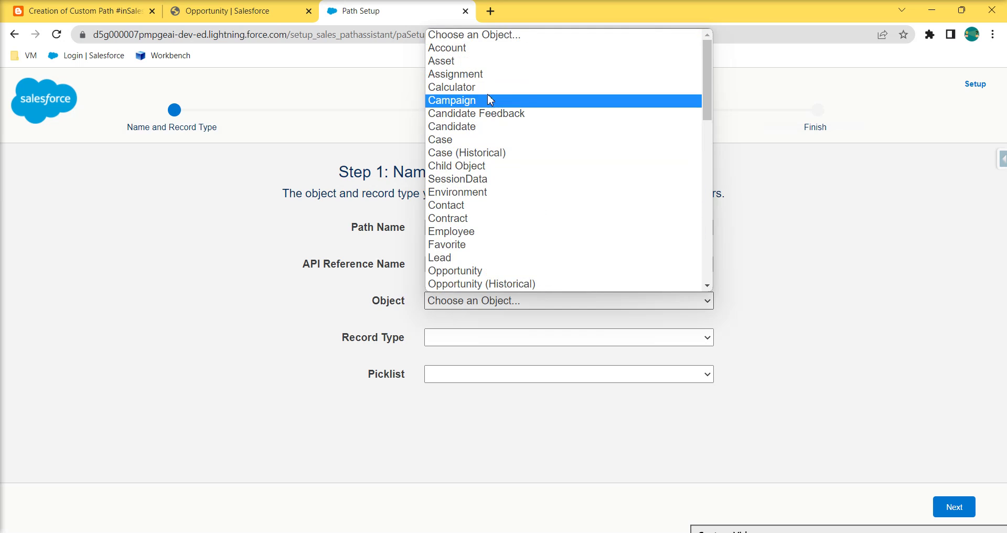
left_click(474, 270)
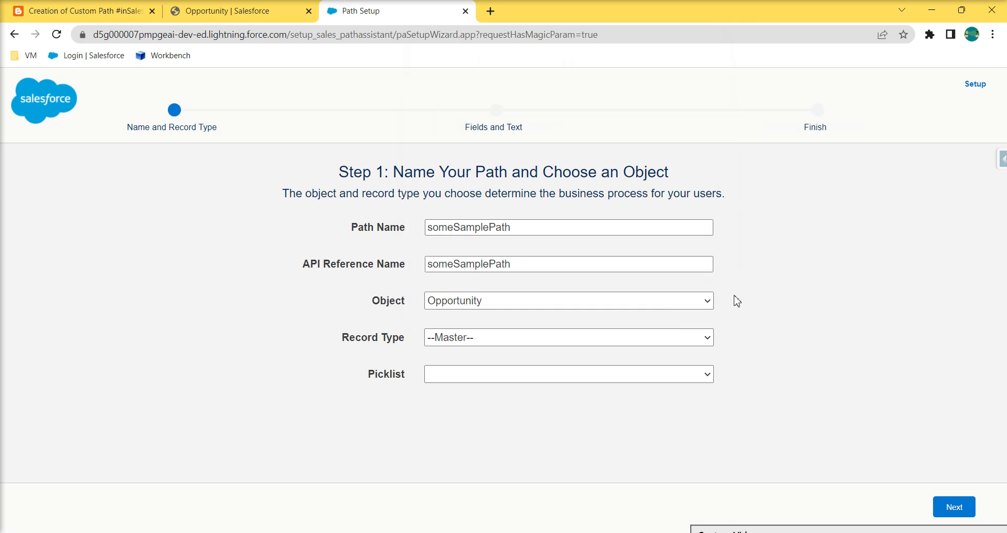
- Set the path's record type to Sales and its picklist to Stage, and continue to the fields and guidance step
left_click(477, 337)
left_click(466, 366)
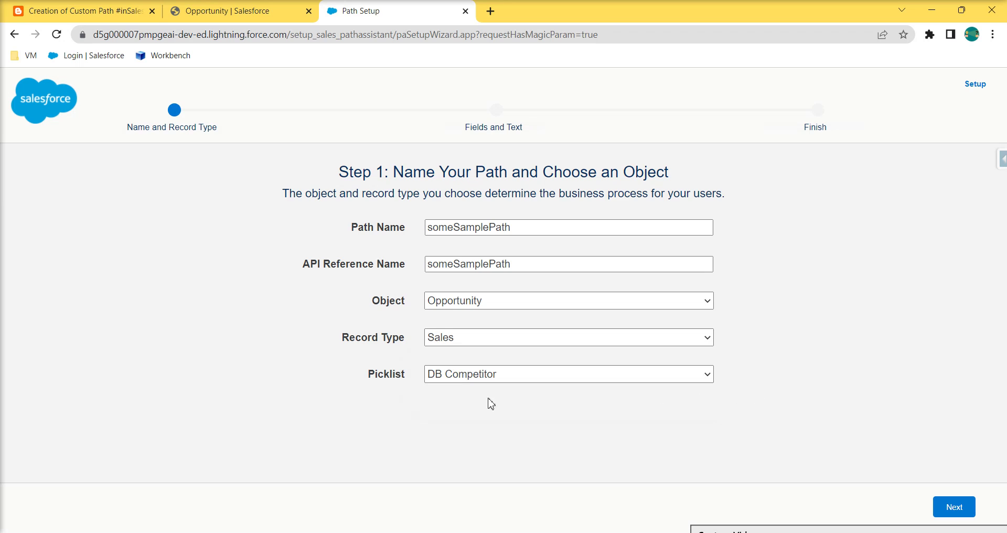
left_click(491, 335)
left_click(768, 337)
left_click(492, 375)
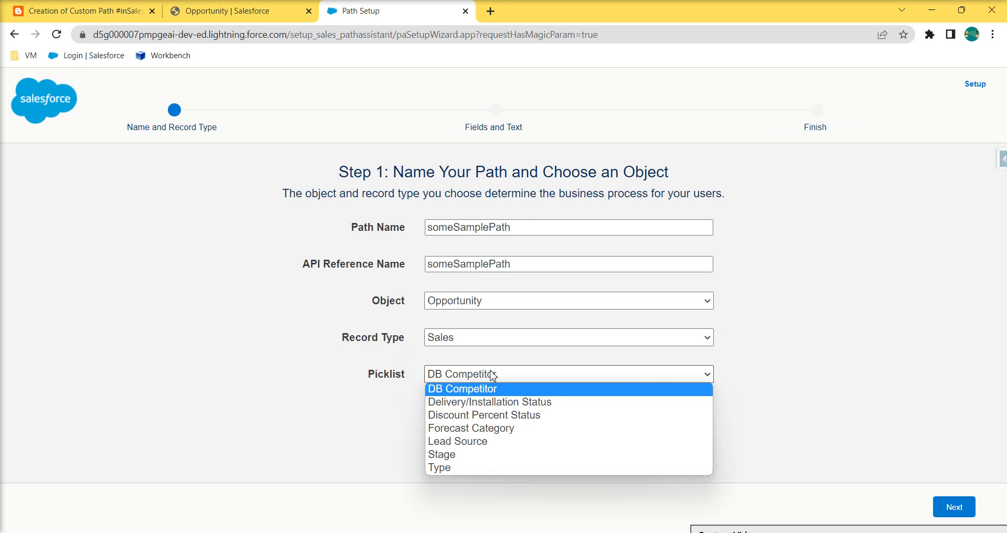
left_click(472, 454)
left_click(964, 509)
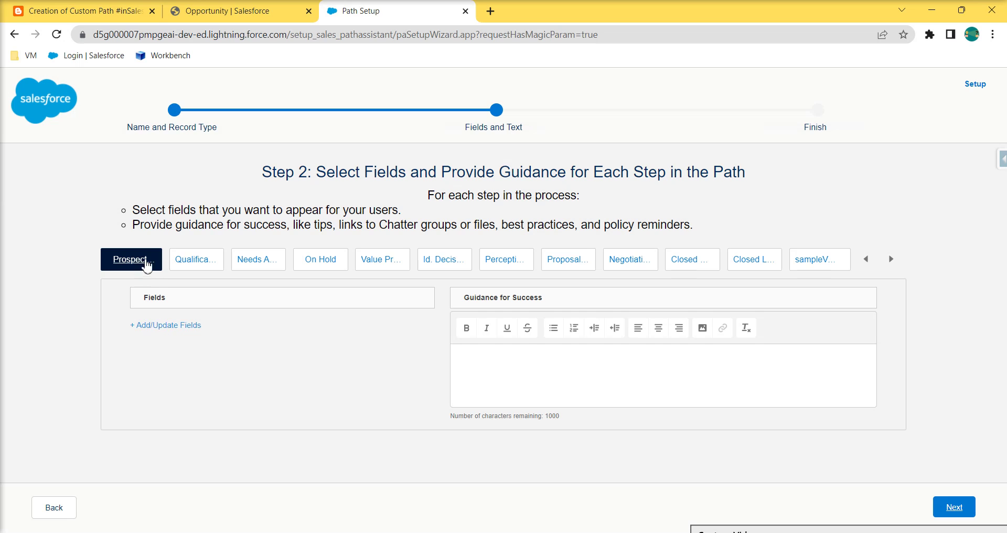
- Add the Account Name, Amount and Close Date fields to the Needs Analysis stage and save the selection
left_click(206, 264)
left_click(261, 264)
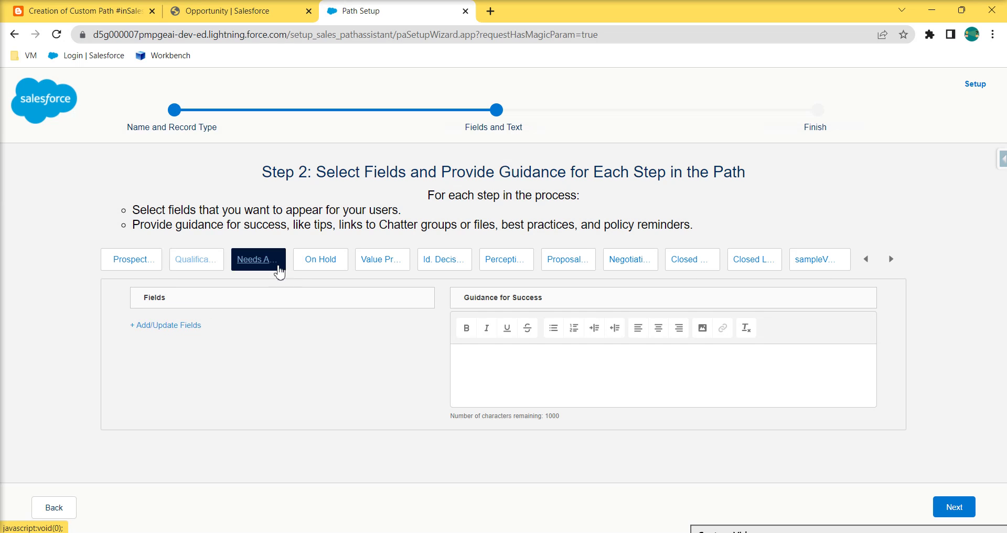
left_click(172, 327)
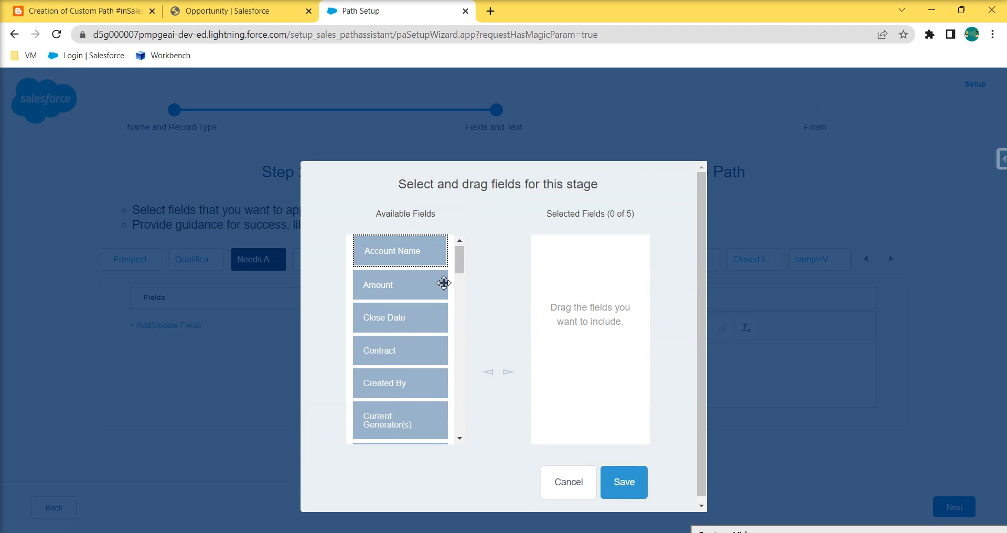
left_click(401, 257)
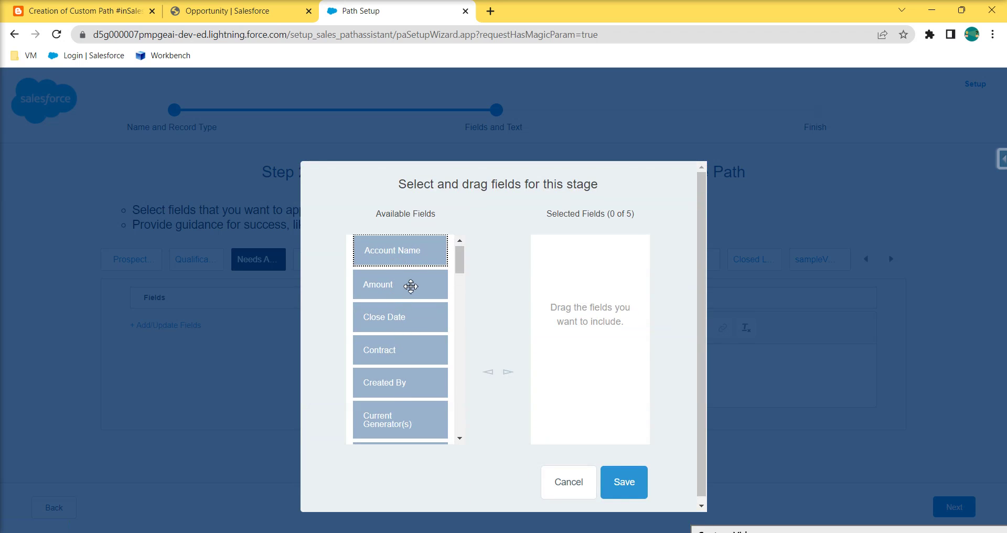
left_click(411, 288)
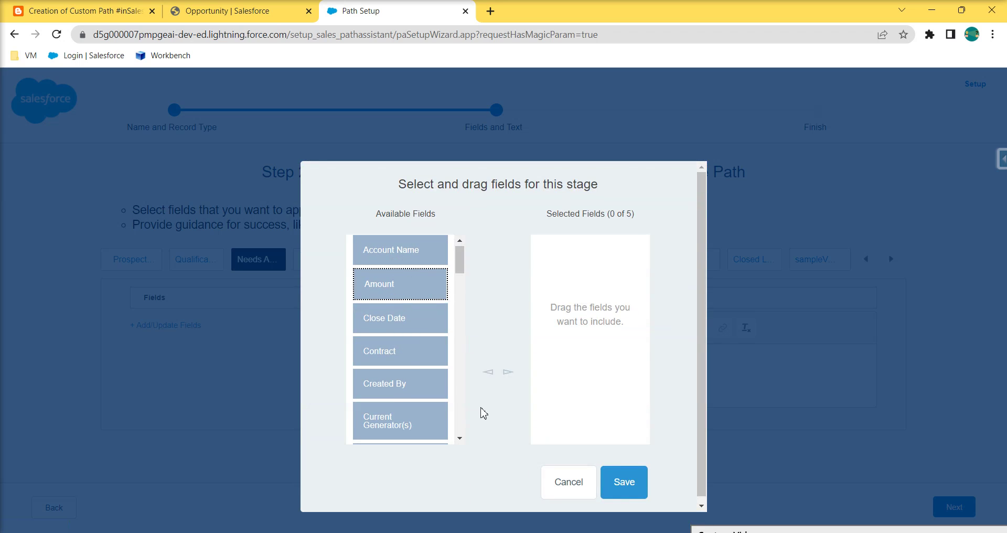
left_click(408, 252)
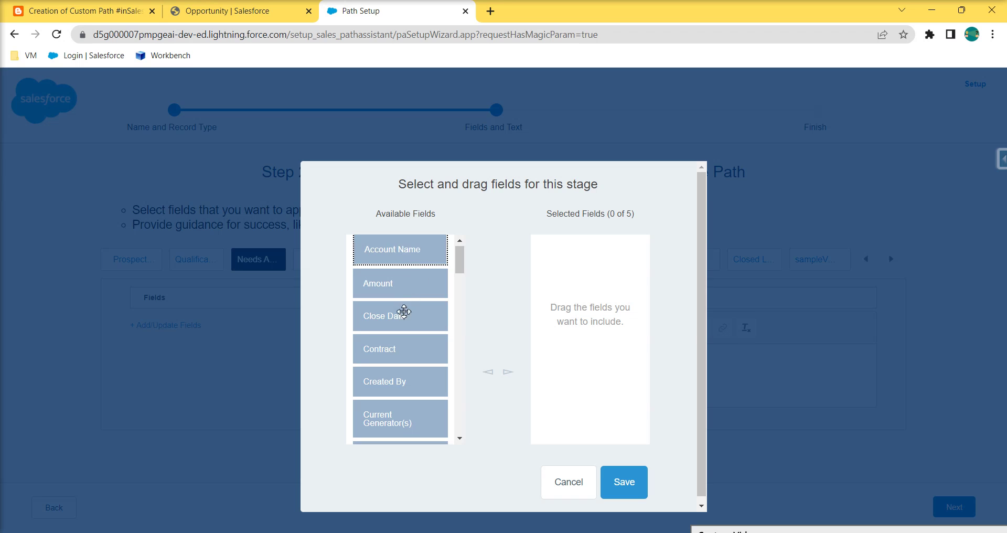
left_click(508, 373)
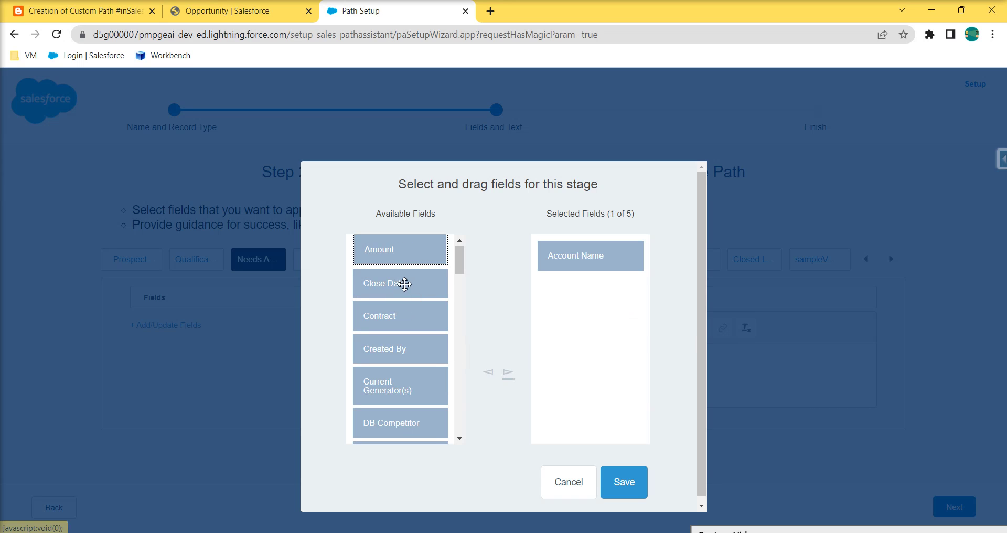
left_click(507, 374)
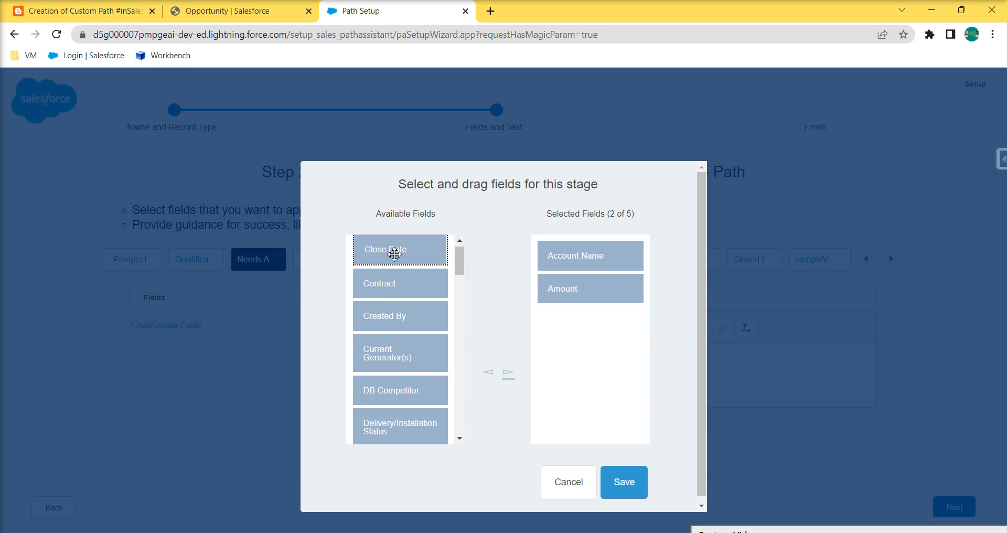
left_click(507, 373)
left_click(623, 481)
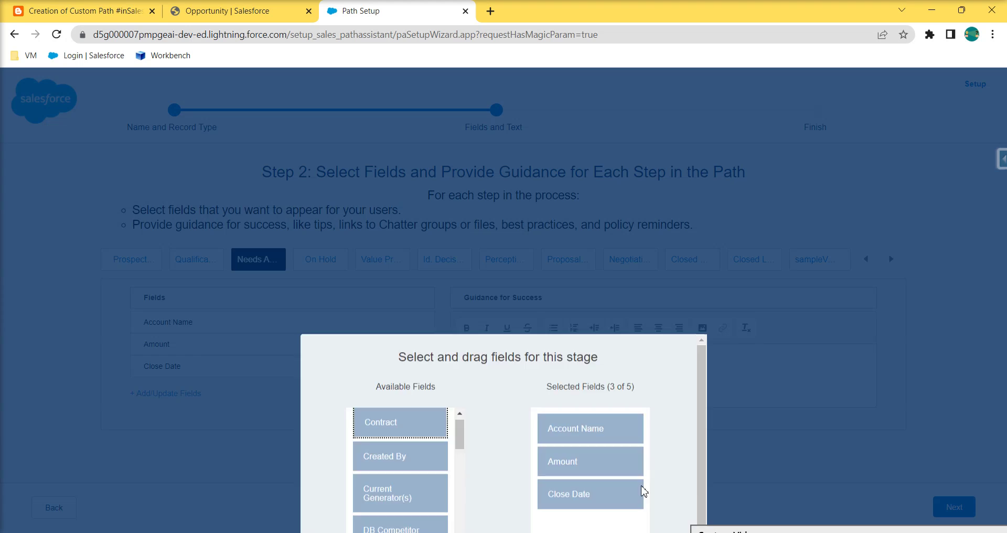
- Add the Account Name, Close Date and Amount fields to the Qualification stage and save the selection
left_click(190, 261)
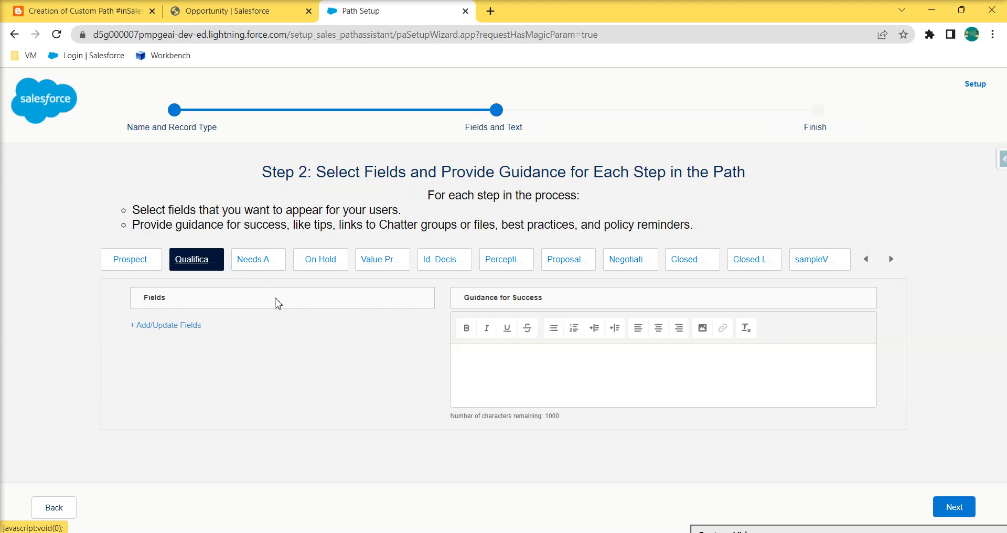
left_click(179, 330)
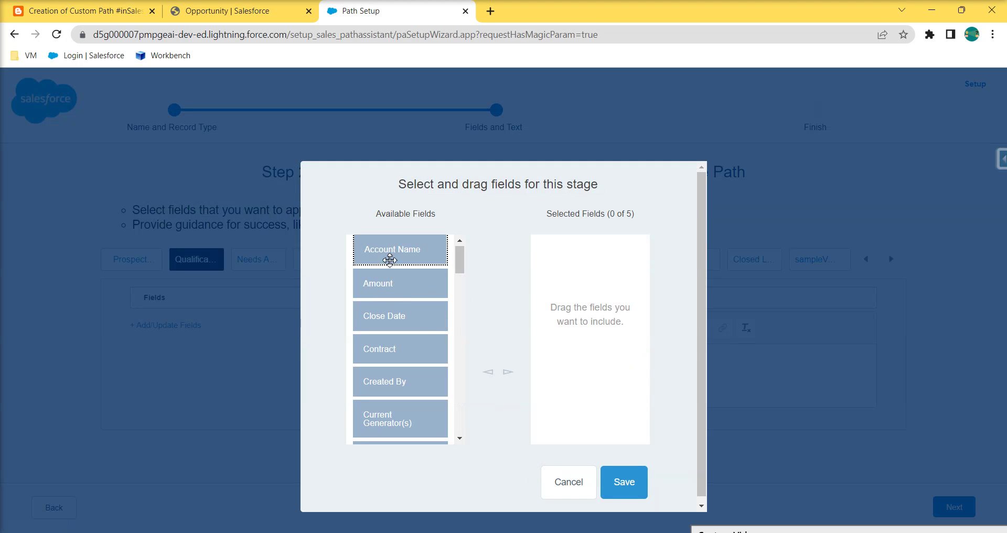
left_click(508, 372)
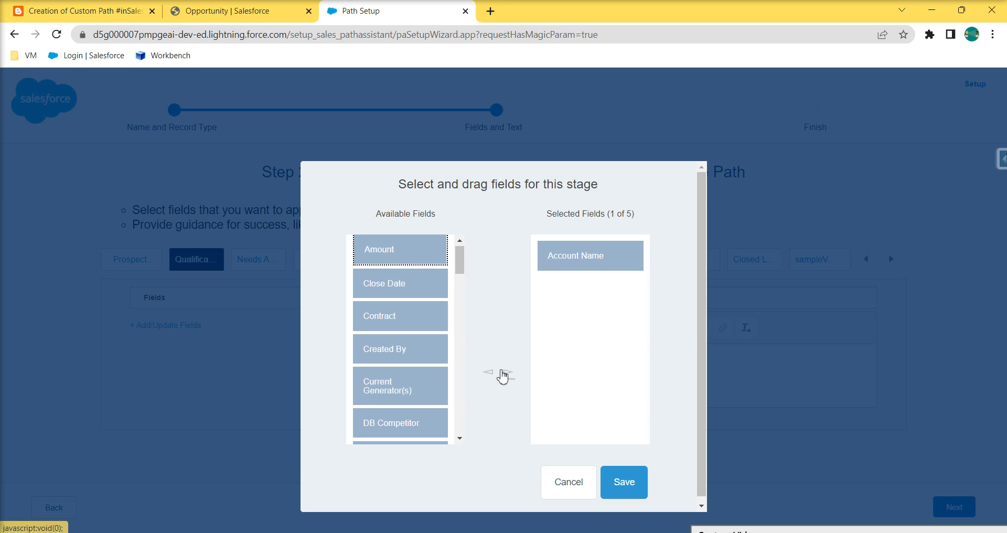
left_click(400, 288)
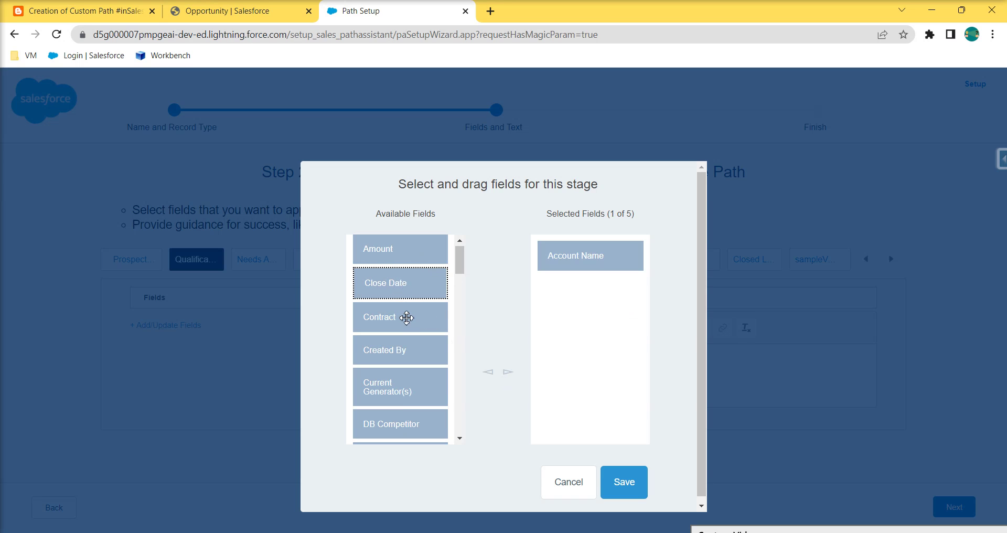
left_click(514, 373)
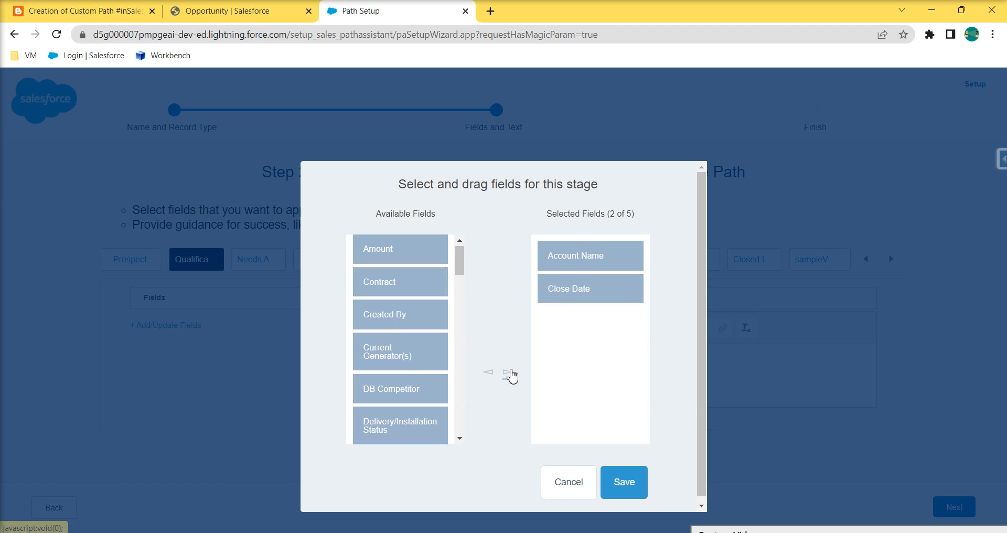
left_click(393, 249)
left_click(509, 376)
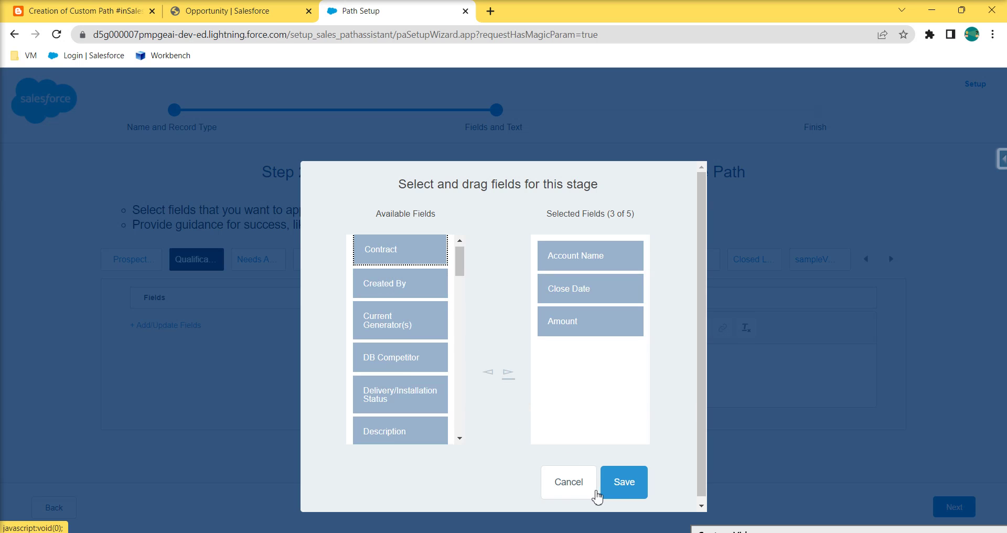
left_click(613, 486)
- Add the Account Name and Amount fields to the Prospecting stage and save the selection
left_click(134, 261)
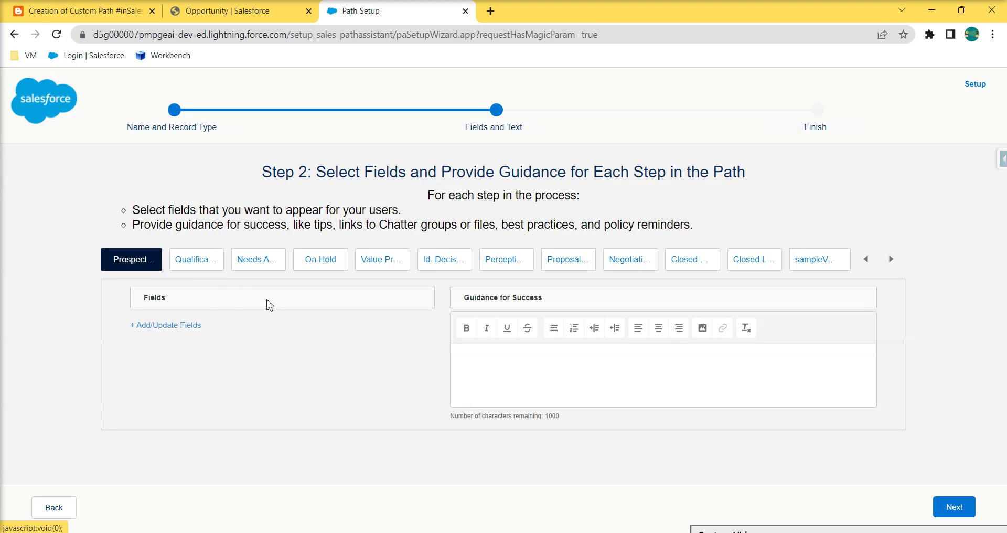
left_click(152, 325)
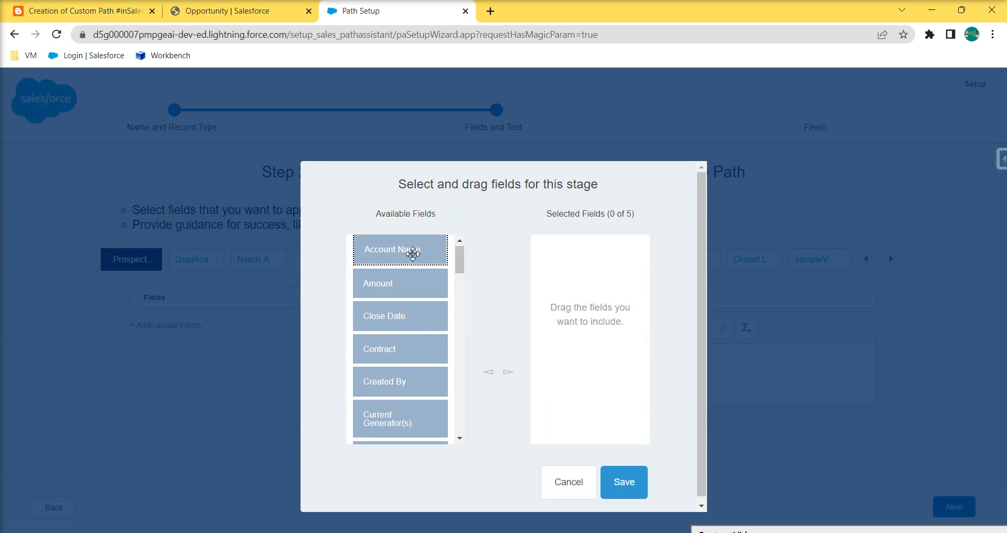
left_click(504, 377)
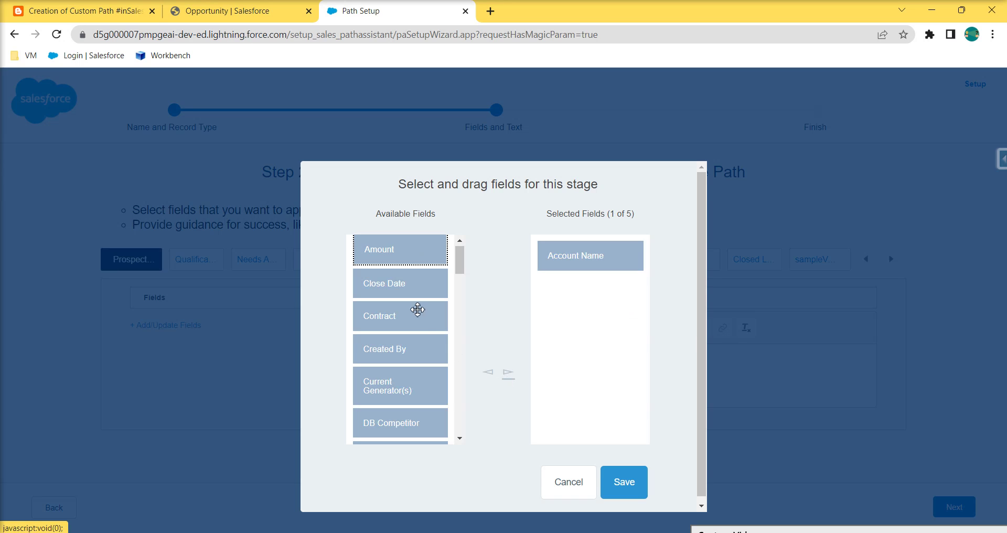
left_click(508, 374)
left_click(623, 487)
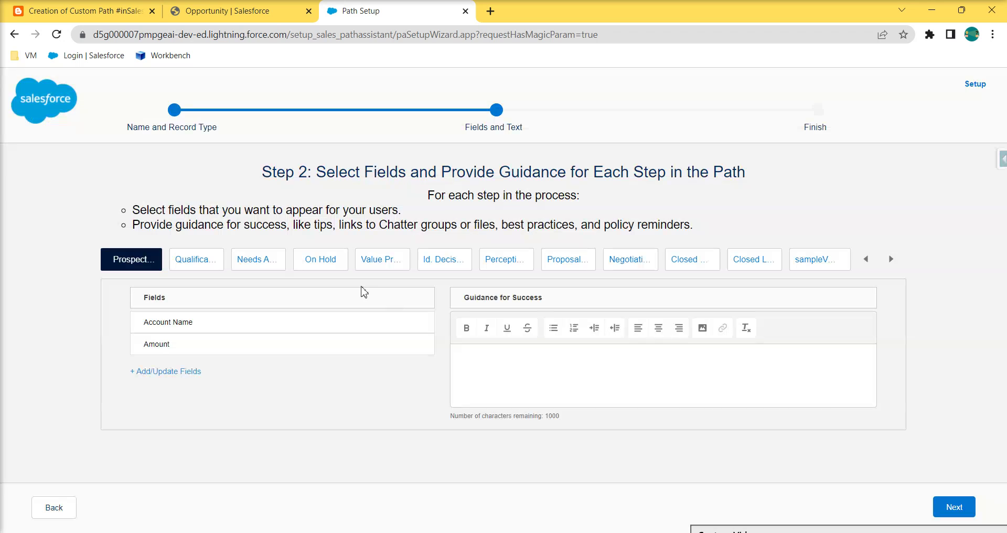
- Remove the Close Date field from the Qualification stage's selected fields and save
left_click(219, 268)
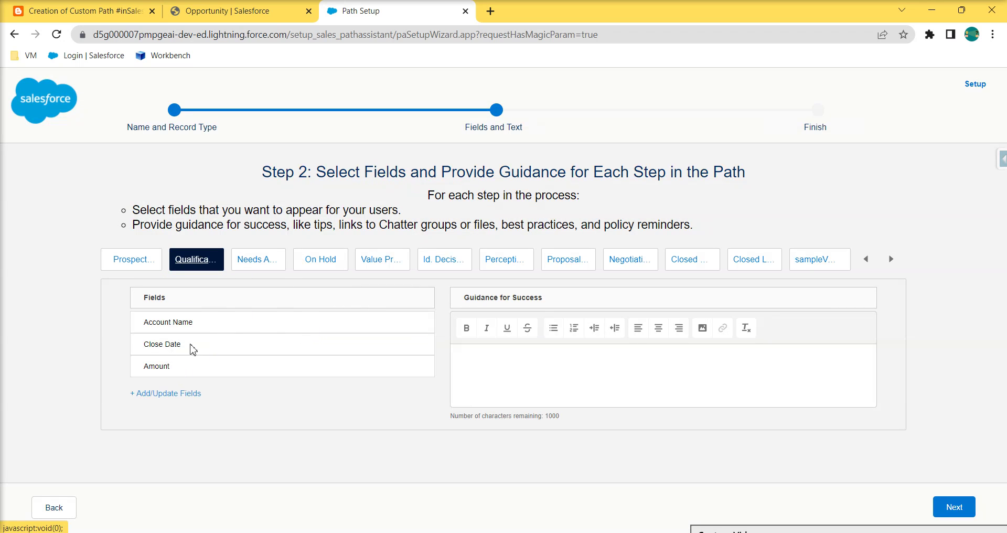
left_click(182, 394)
left_click(570, 291)
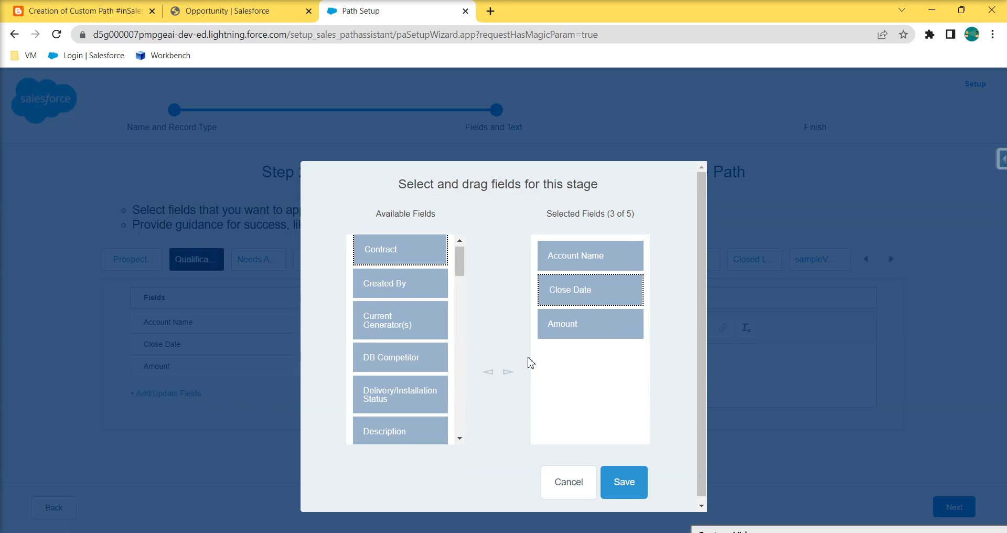
left_click(491, 376)
left_click(630, 482)
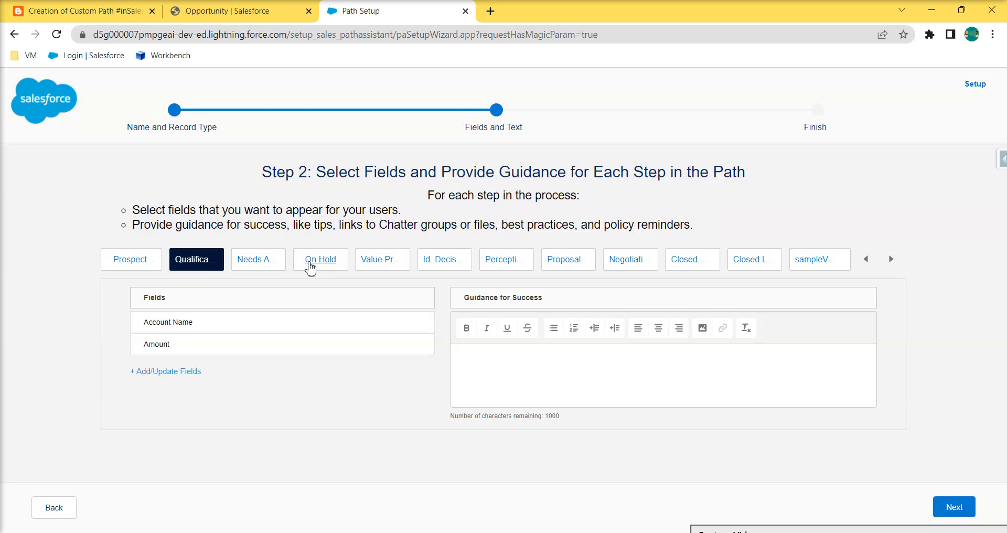
- Remove the Close Date field from the Needs Analysis stage's selected fields and save
left_click(280, 270)
left_click(174, 394)
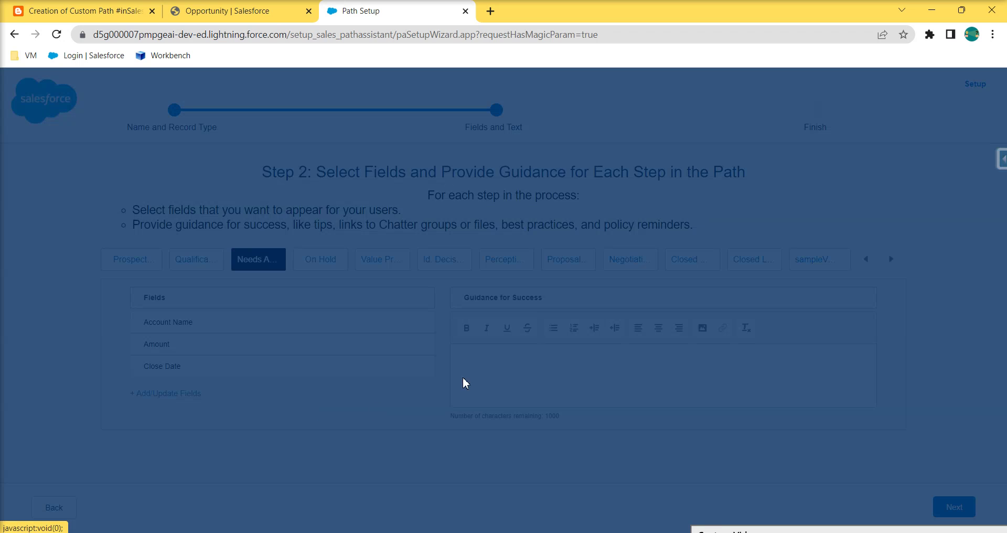
left_click(555, 323)
left_click(487, 377)
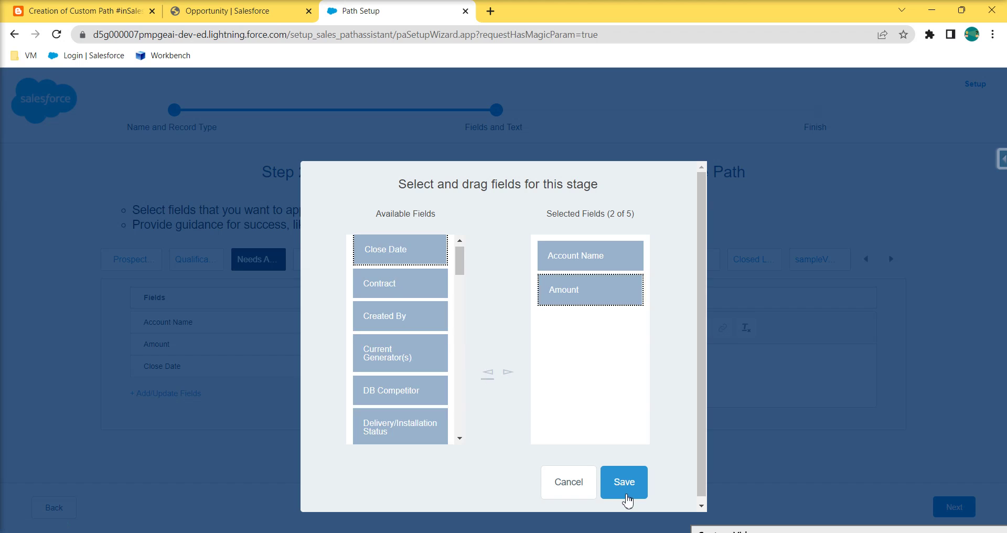
left_click(624, 493)
- Add the Account Name, Amount and Next Step fields to the custom stage starting with sampleV and save the selection
left_click(310, 265)
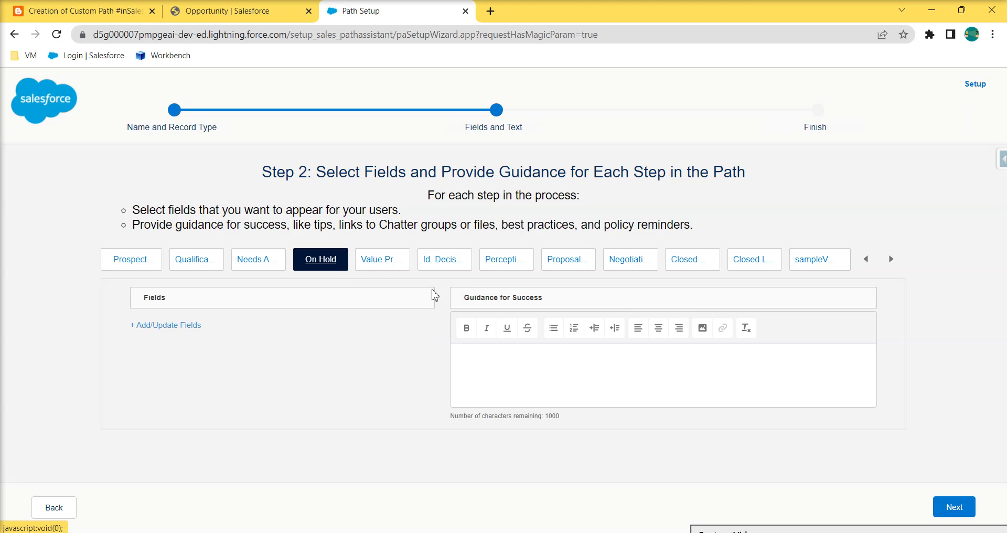
left_click(378, 263)
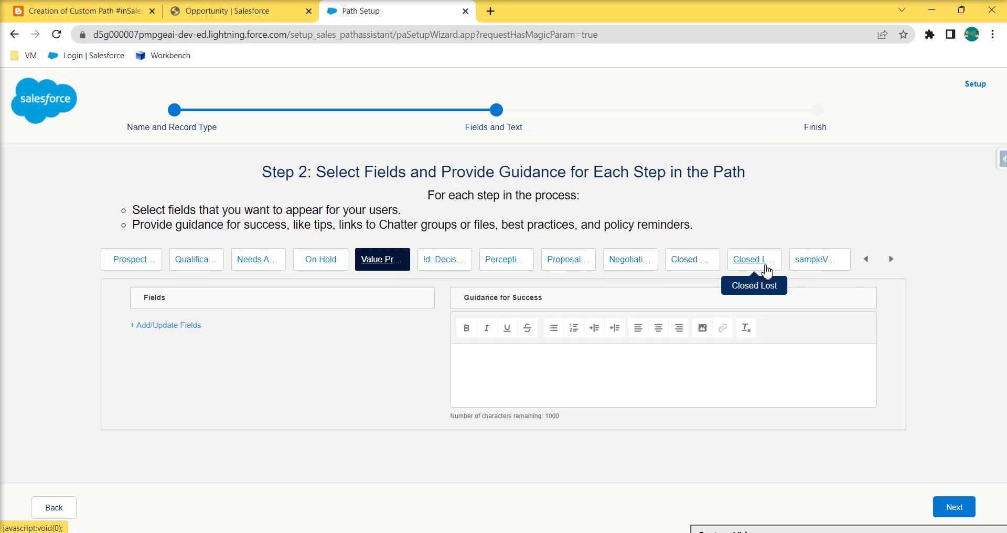
left_click(822, 267)
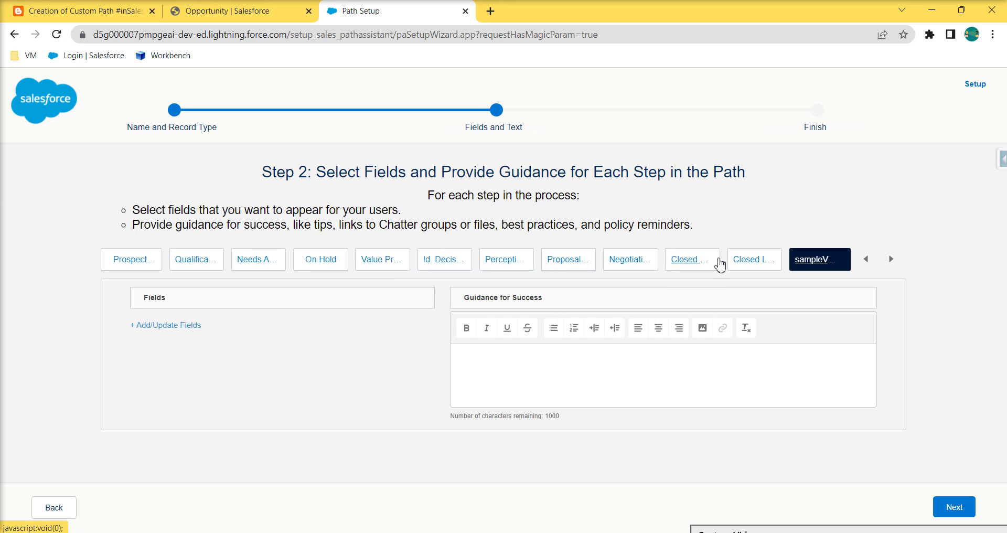
left_click(169, 325)
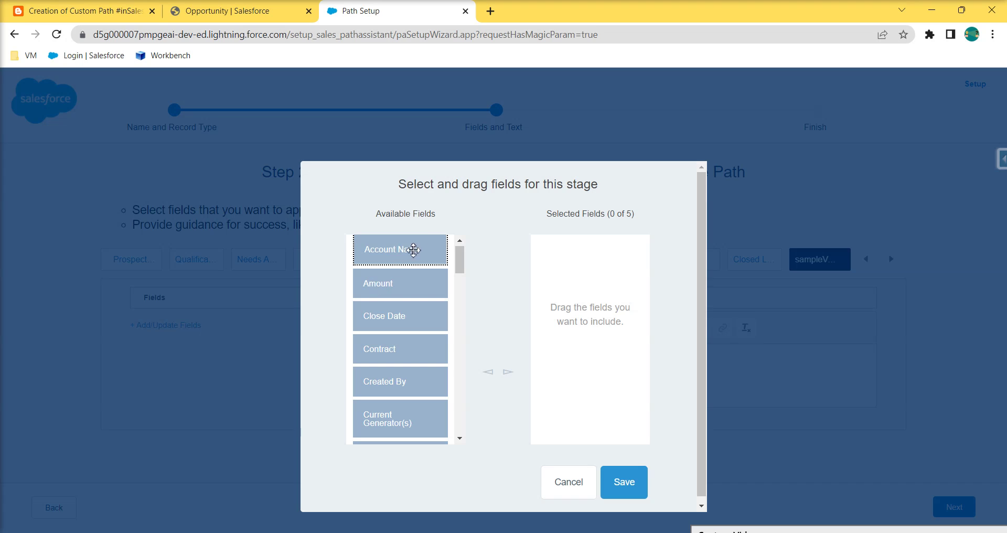
left_click(508, 373)
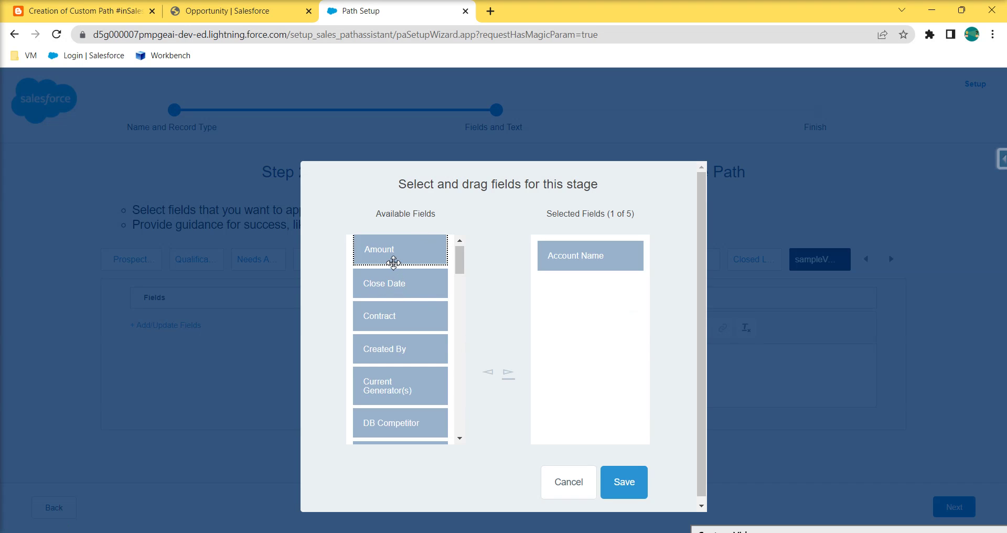
left_click(508, 372)
scroll(398, 338, "down", 3)
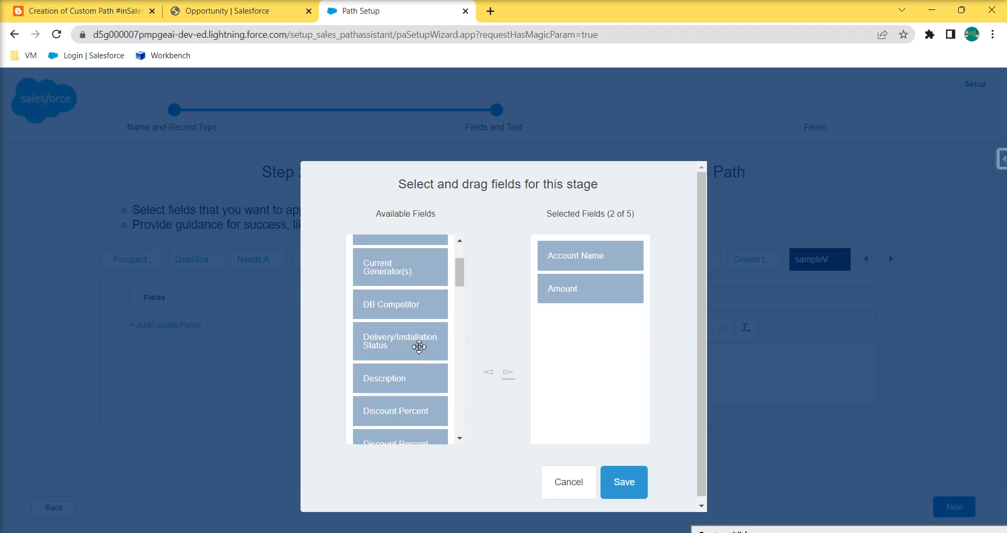
scroll(390, 367, "down", 5)
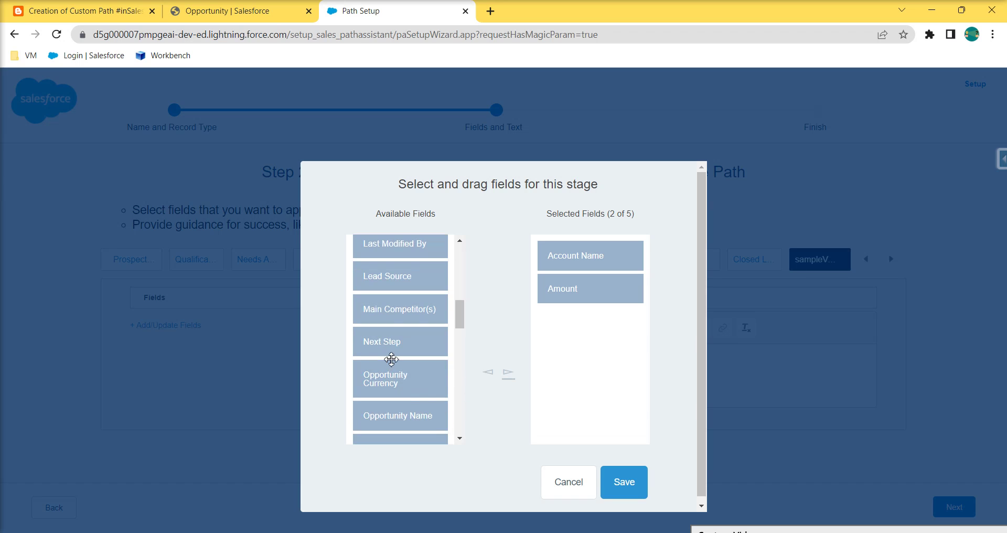
left_click(397, 344)
left_click(507, 373)
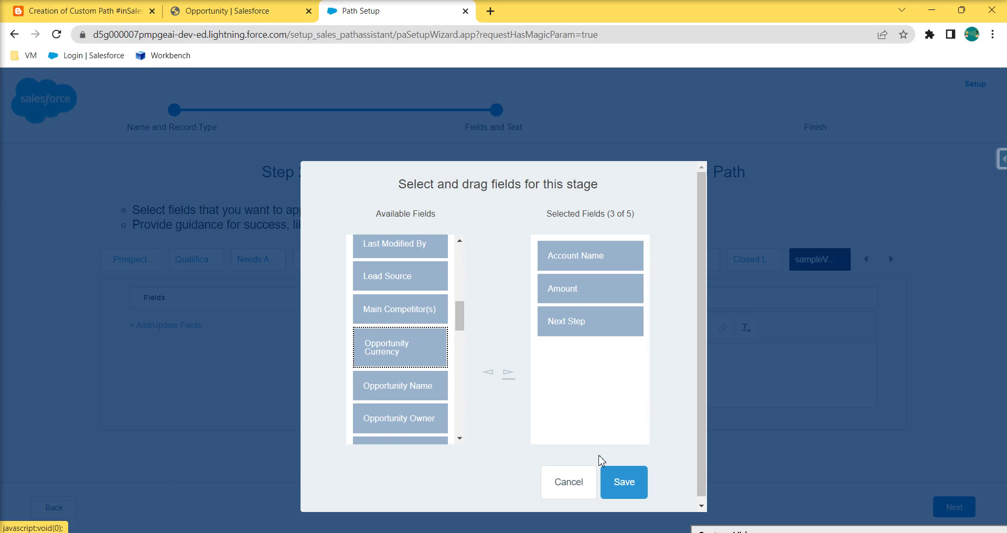
left_click(621, 481)
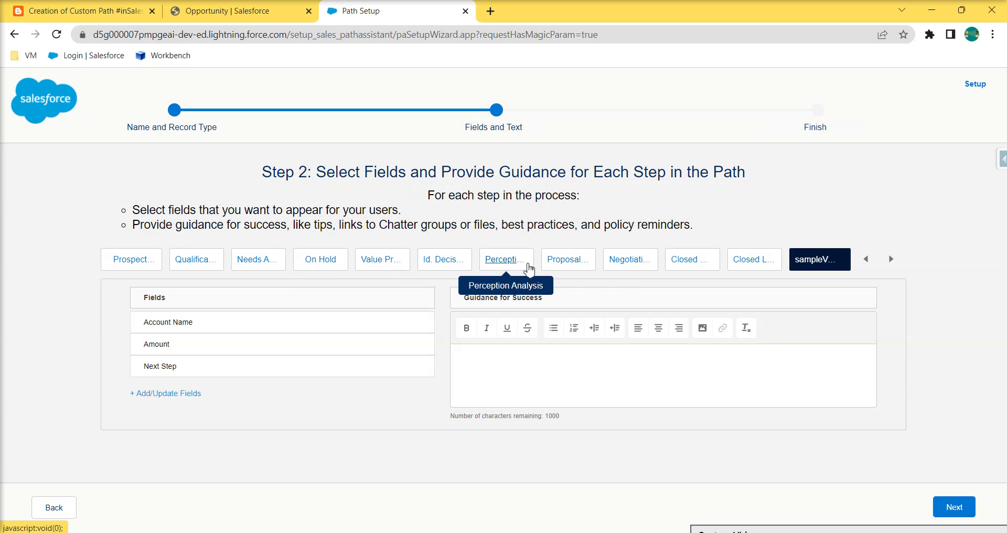
- Add the Account Name and Amount fields to the Proposal/Price Quote stage and save the selection
left_click(572, 267)
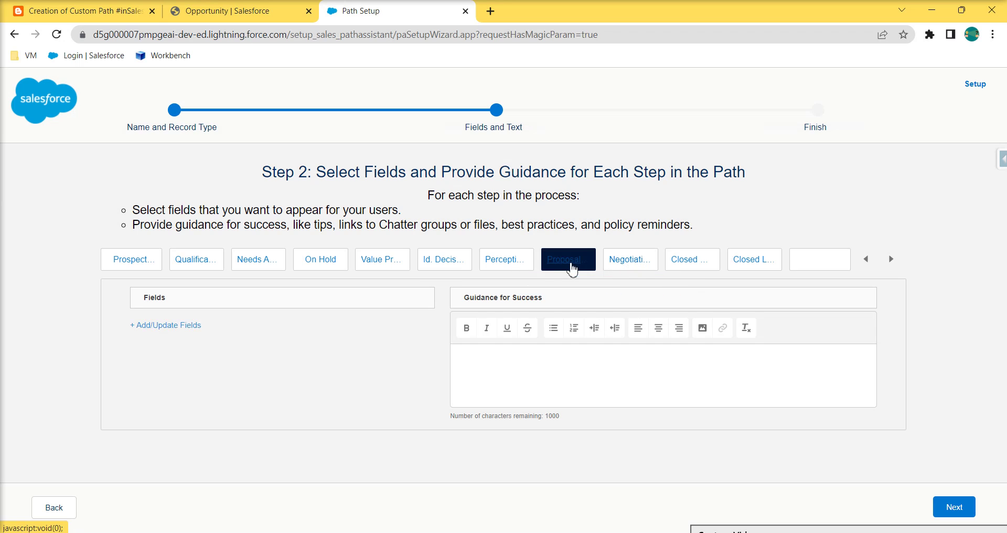
left_click(185, 328)
scroll(407, 286, "up", 6)
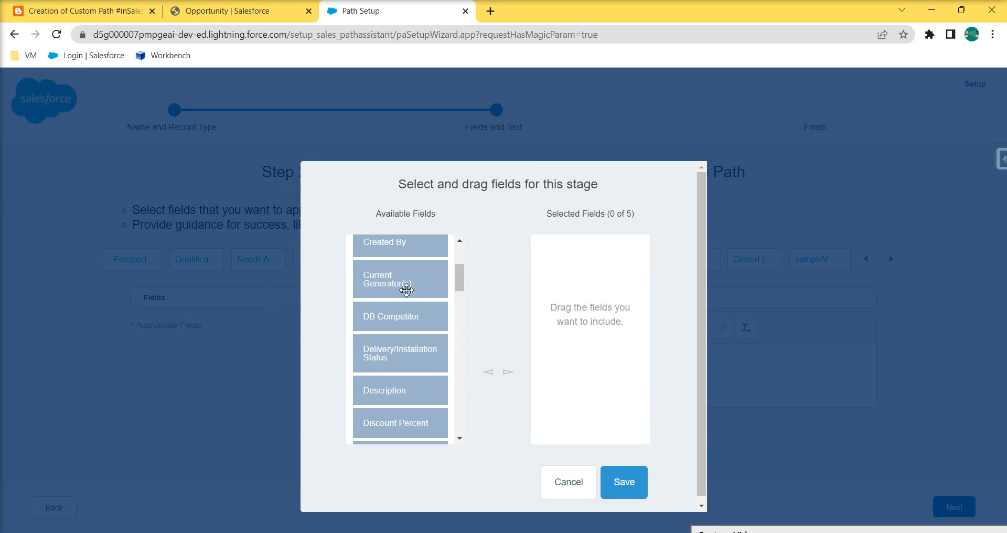
left_click(507, 374)
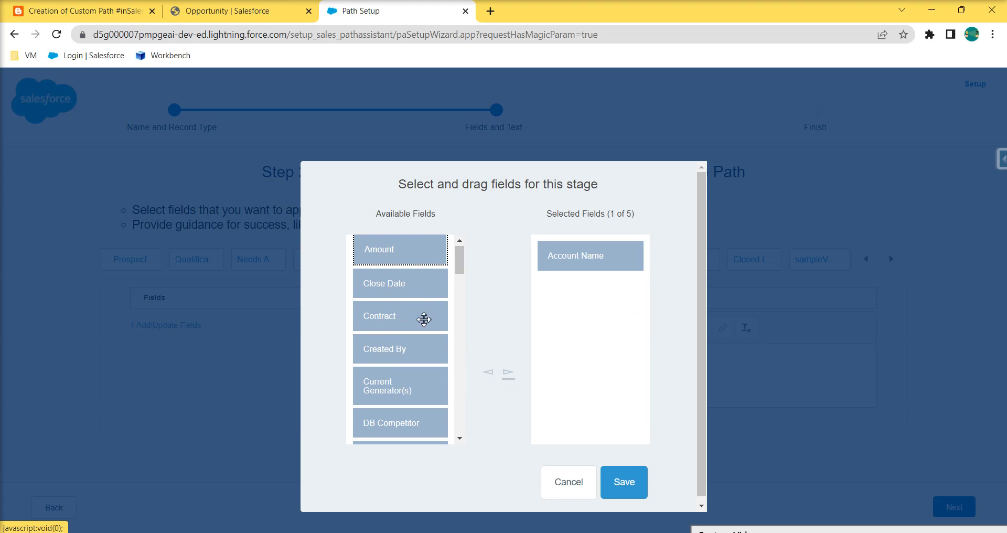
left_click(392, 250)
left_click(506, 373)
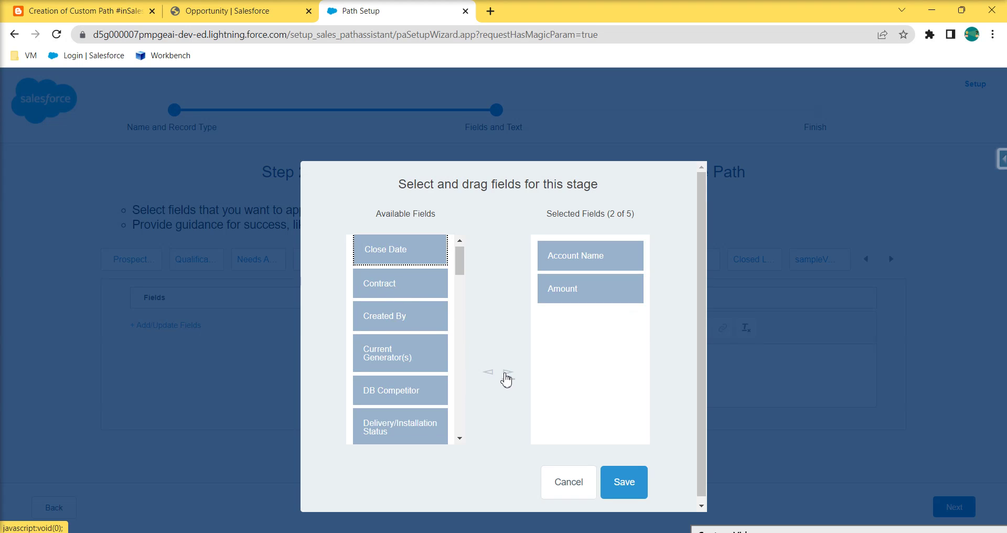
left_click(608, 485)
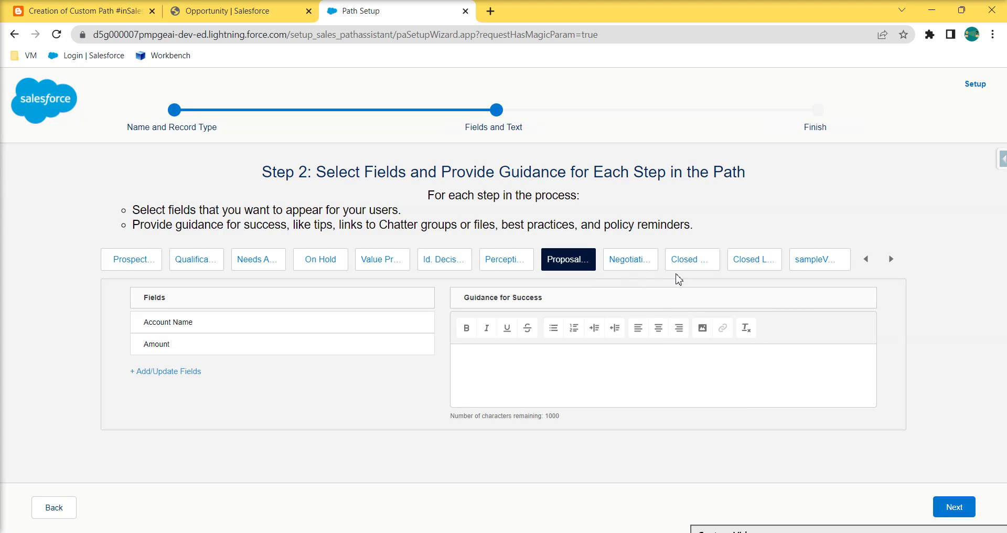
- Add the Account Name, Amount and Contract fields to the Negotiation/Review stage and save the selection
left_click(641, 267)
left_click(181, 331)
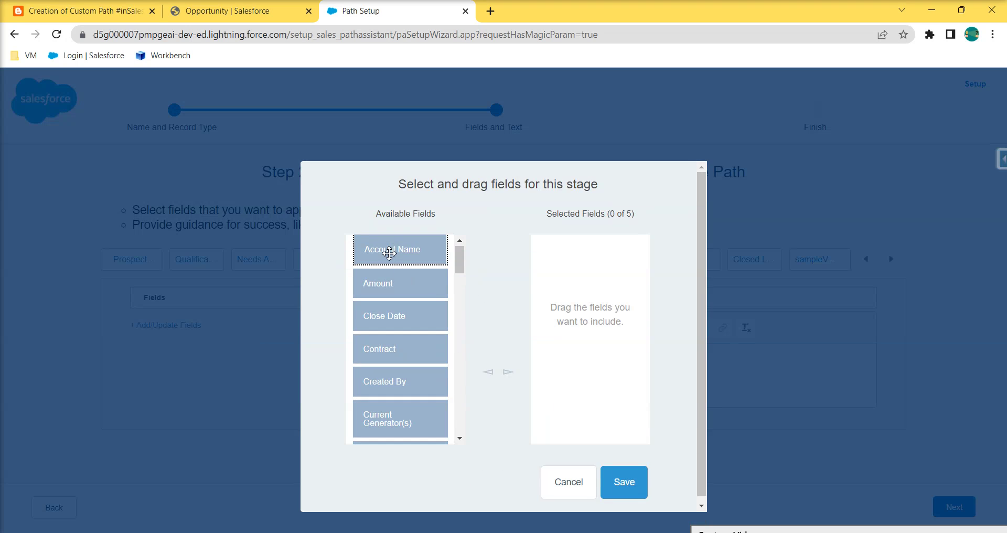
left_click(508, 372)
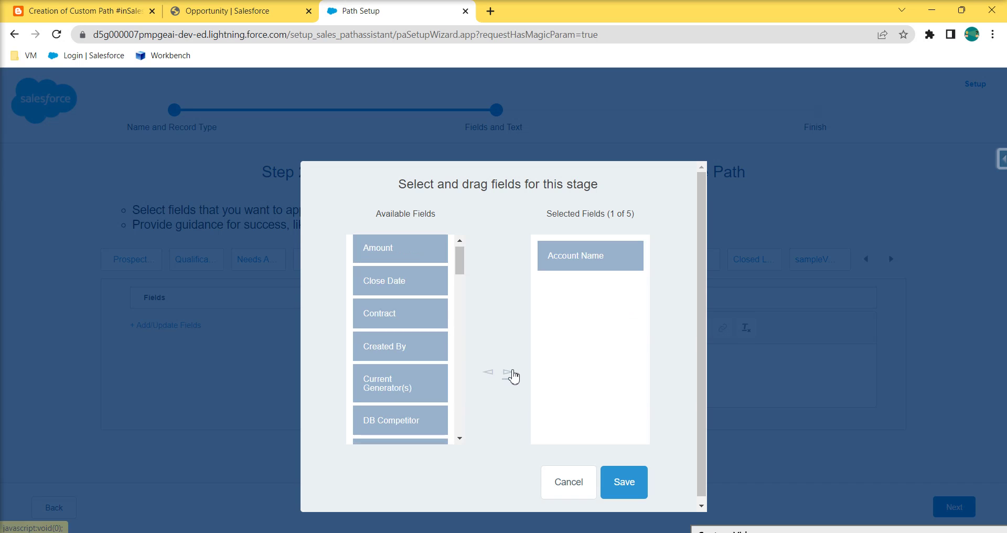
left_click(510, 374)
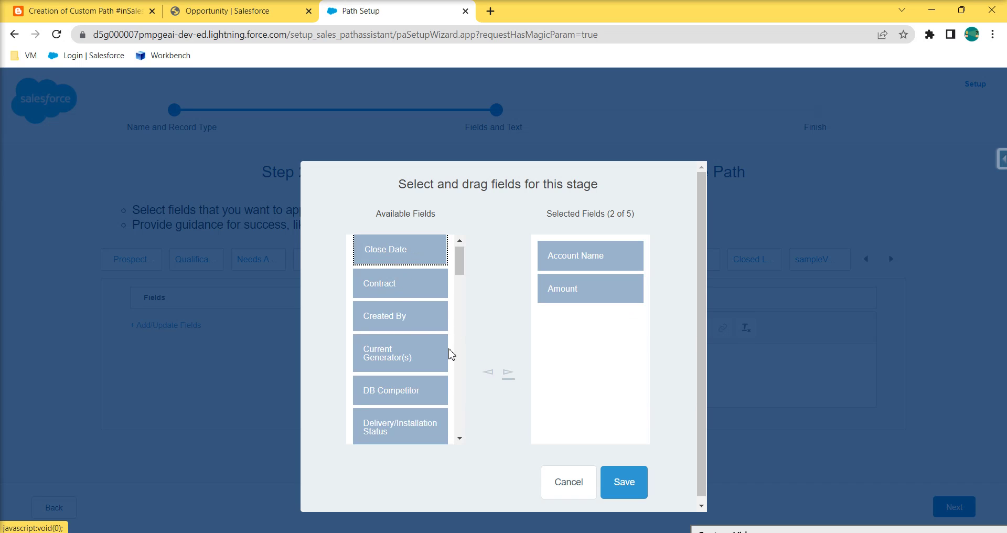
left_click(399, 295)
left_click(508, 373)
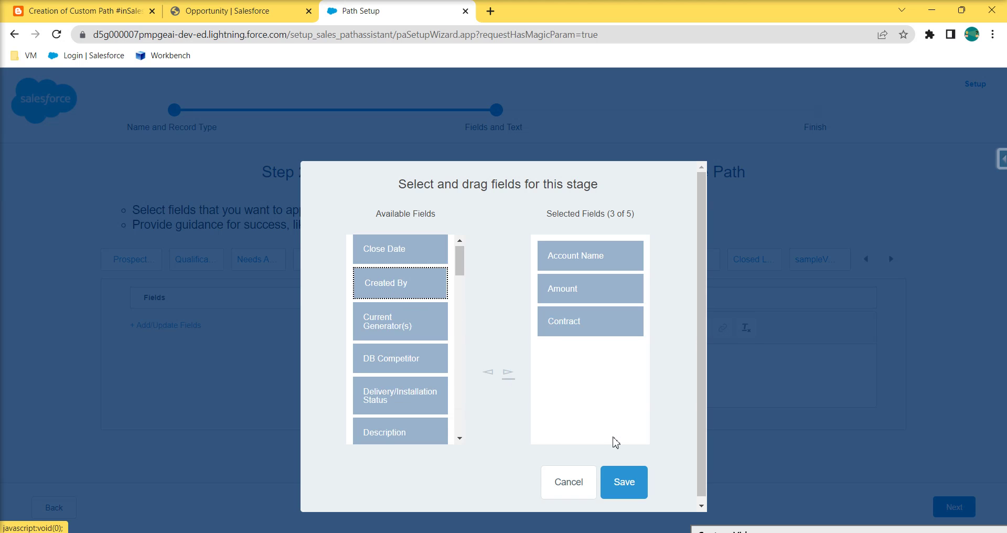
left_click(624, 480)
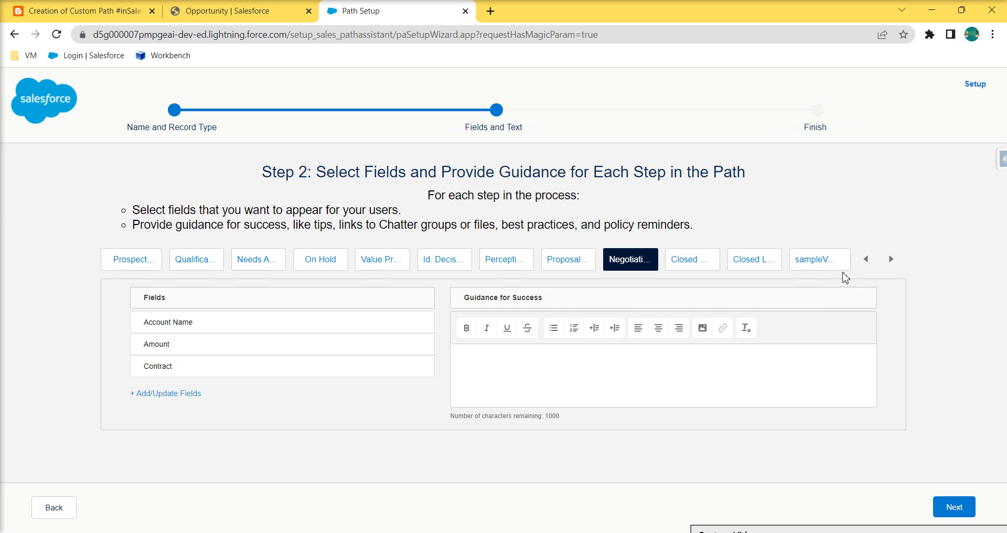
- Check the fields of the other stages, proceed to the final setup step and activate the path
left_click(826, 267)
left_click(890, 263)
left_click(861, 262)
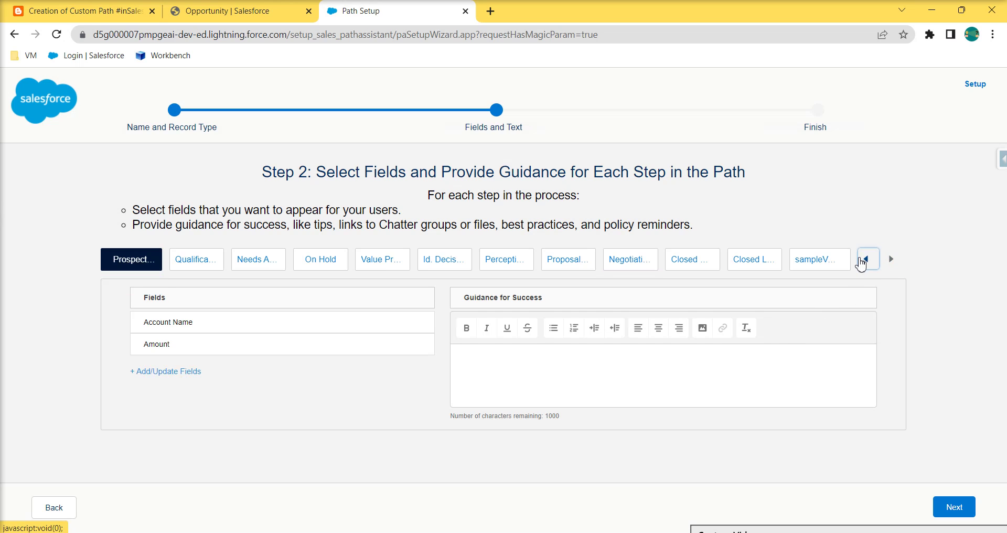
left_click(861, 263)
left_click(867, 263)
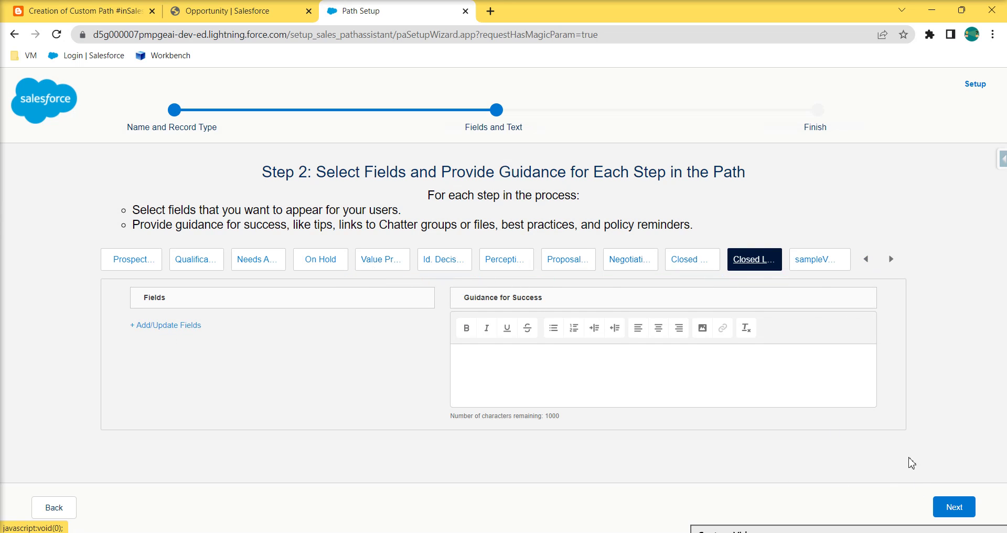
left_click(953, 507)
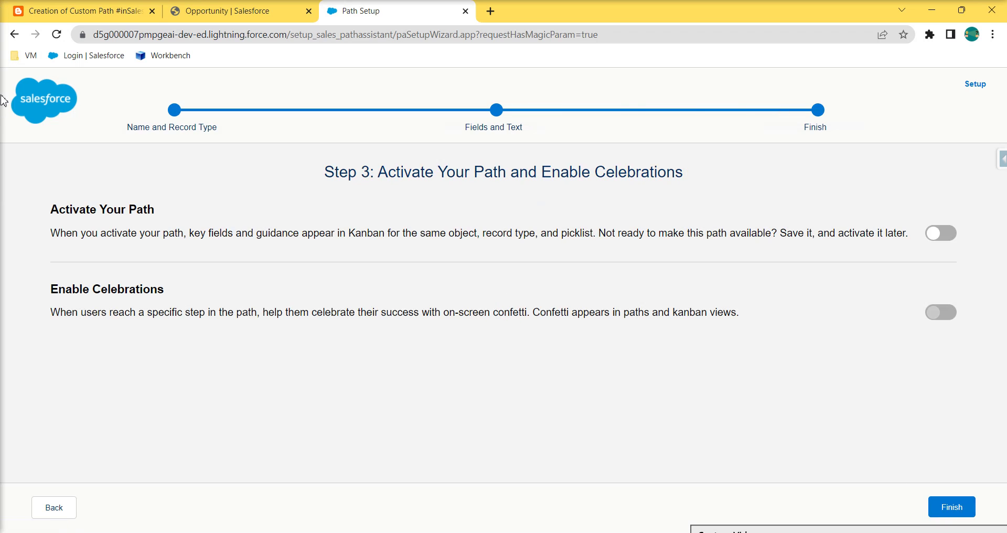
left_click(952, 236)
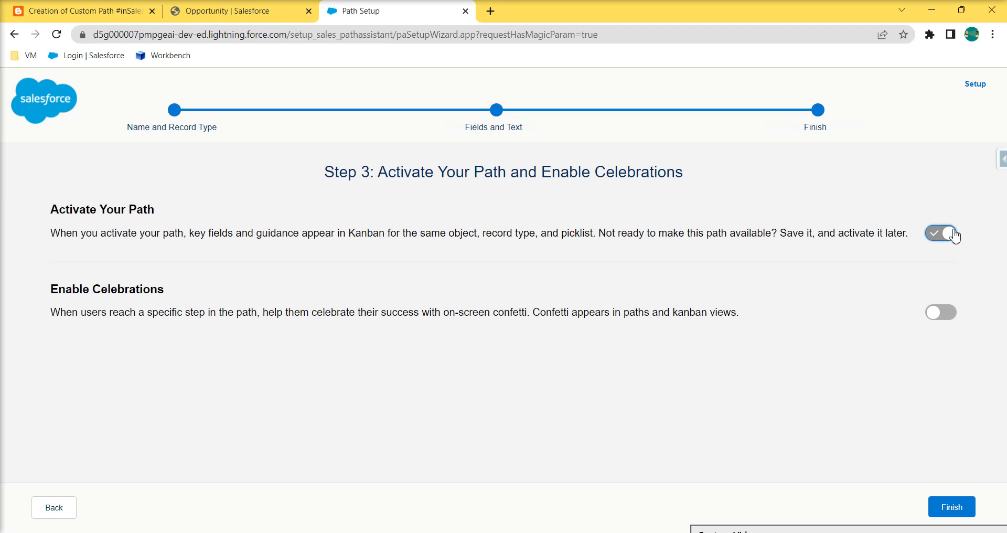
- Enable celebrations for the Closed Won stage with the frequency set to Always and finish the path setup
left_click(938, 314)
scroll(414, 398, "down", 2)
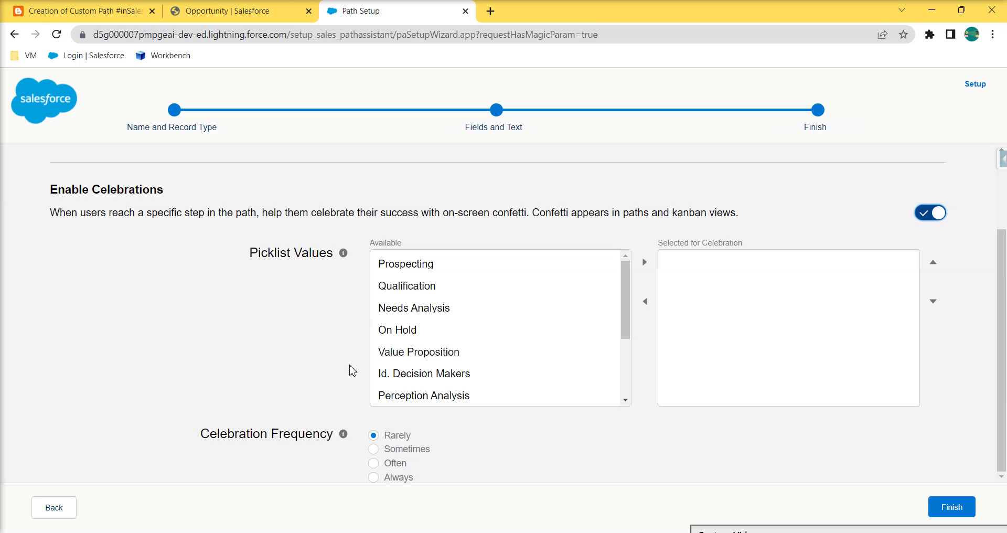
scroll(451, 330, "down", 3)
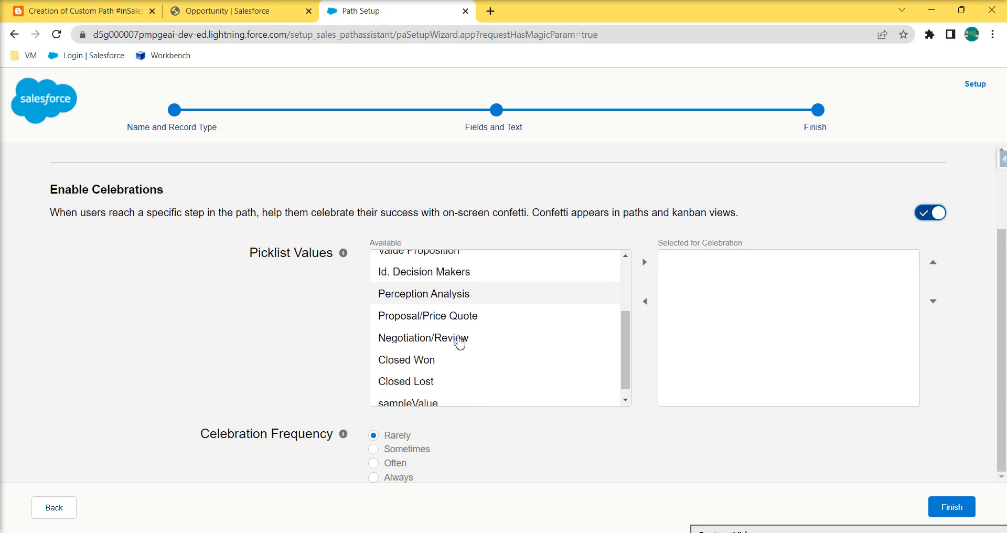
scroll(460, 341, "down", 1)
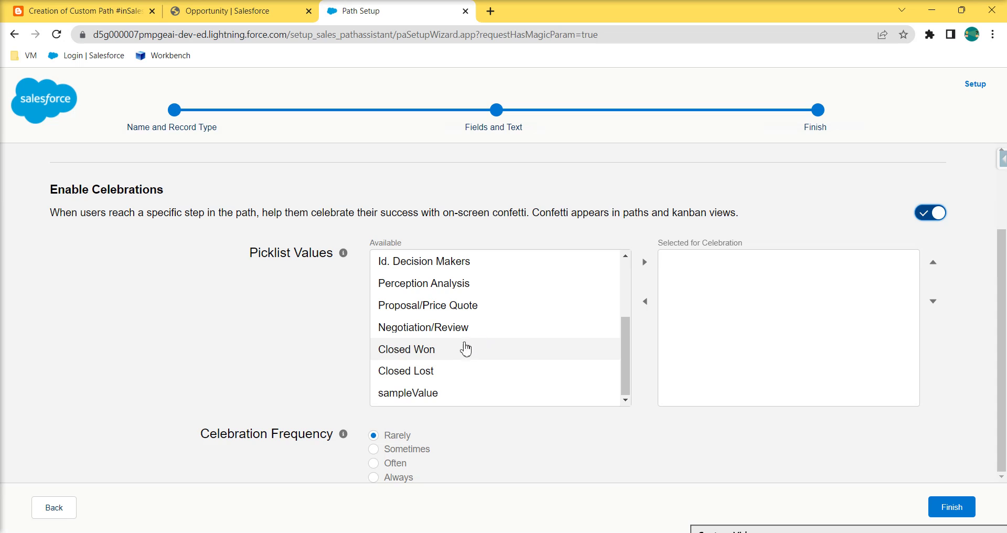
left_click(606, 352)
left_click(644, 262)
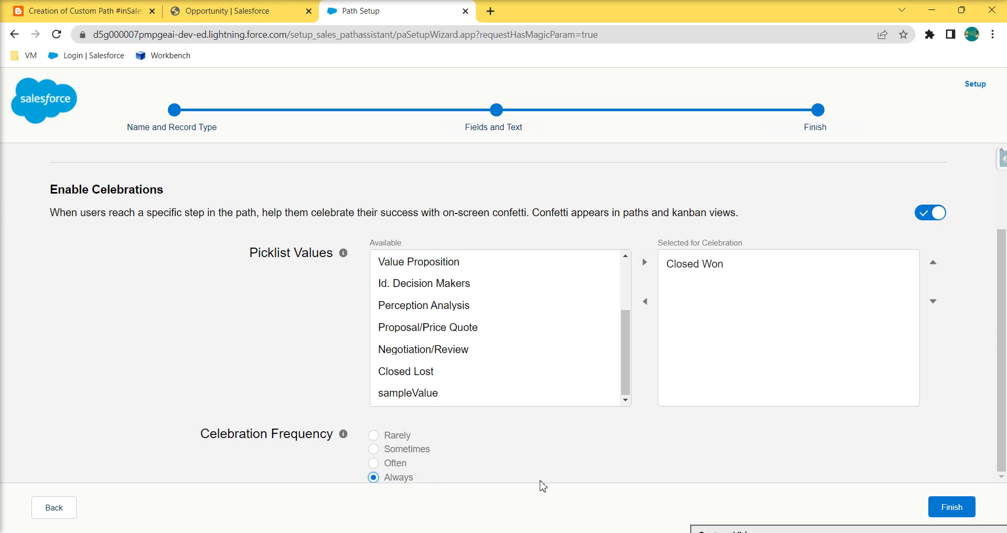
left_click(952, 507)
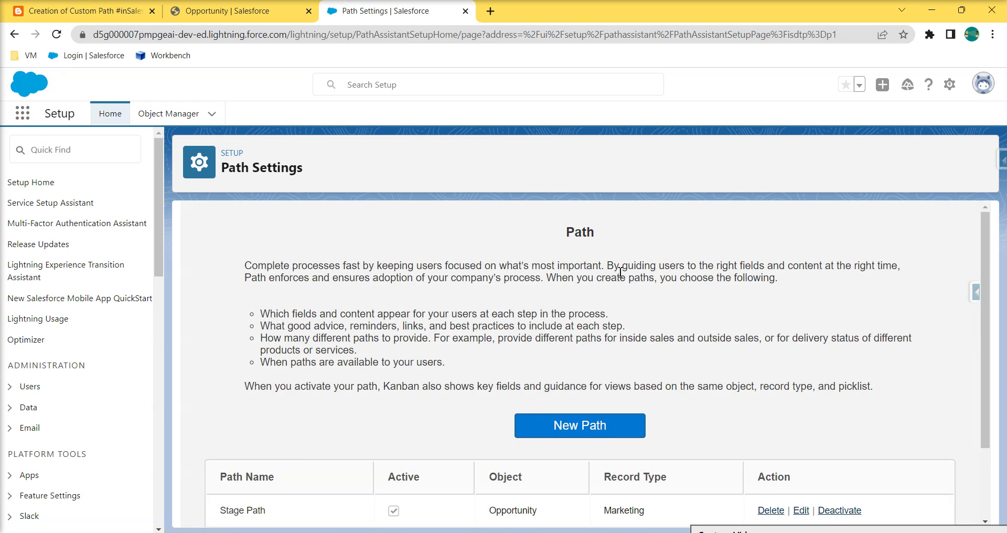
- Deactivate the Marketing record type's Stage Path and check the someSamplePath entry in the path list
scroll(621, 272, "down", 2)
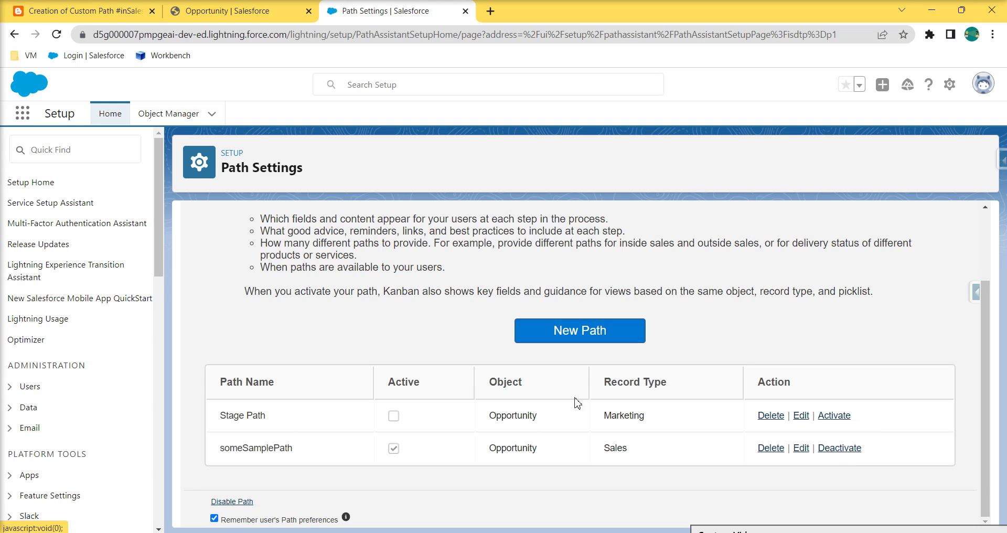
left_click_drag(309, 453, 215, 451)
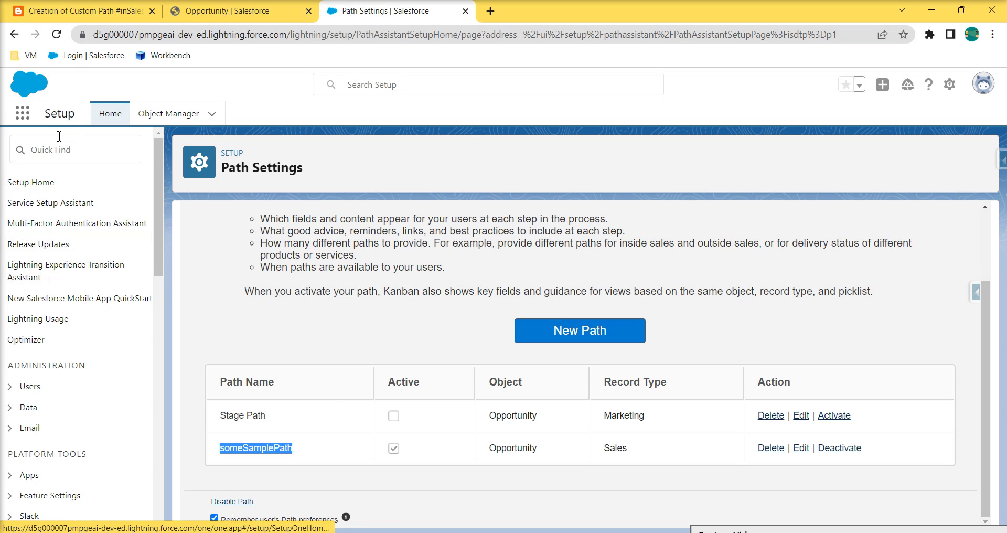
- Find Opportunities by searching for "opp" and open the details of the first qwerty opportunity
left_click(152, 165)
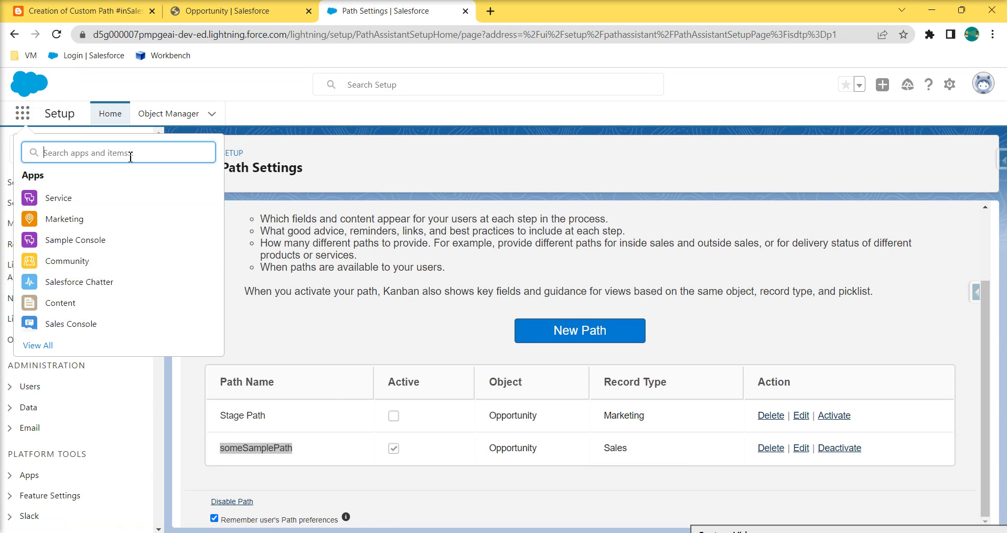
type("opp")
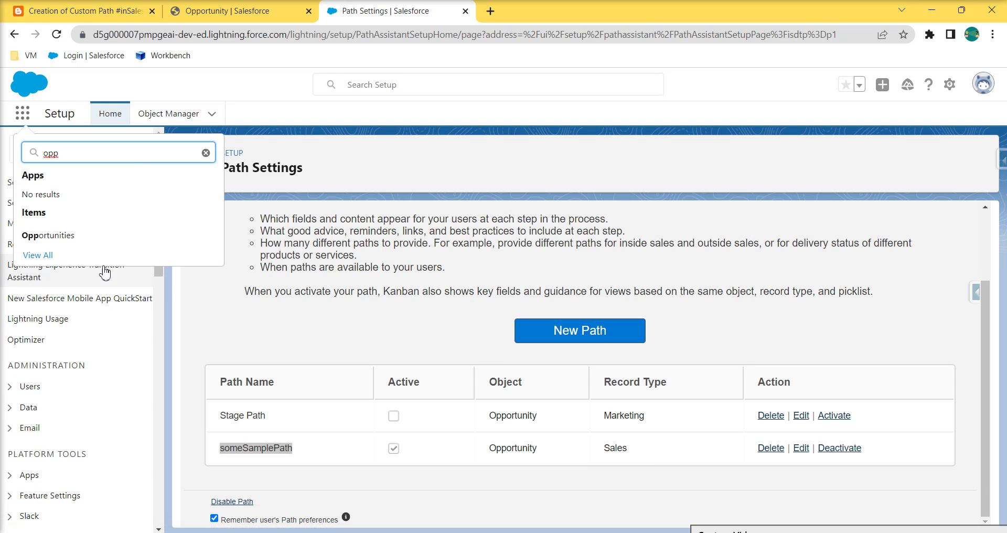
left_click(47, 235)
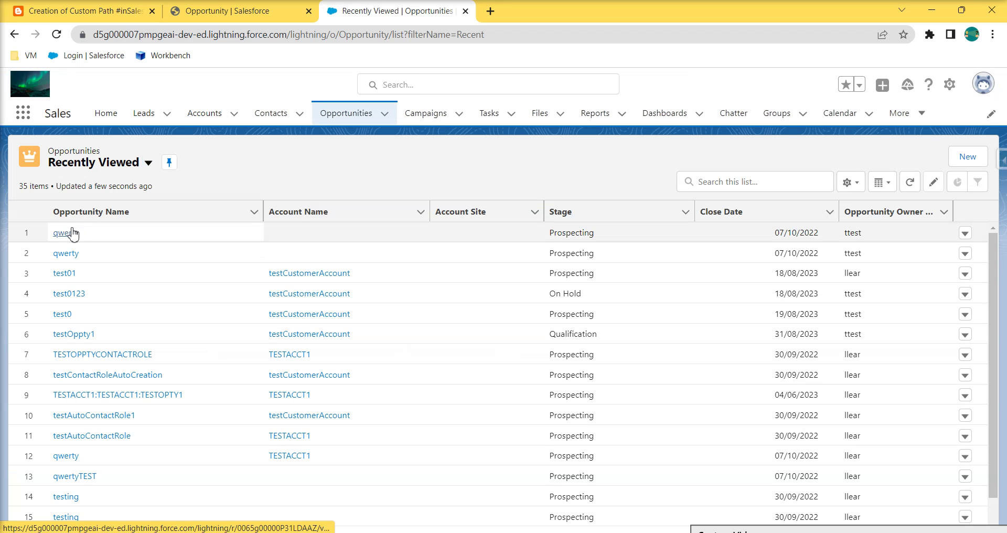
left_click(72, 233)
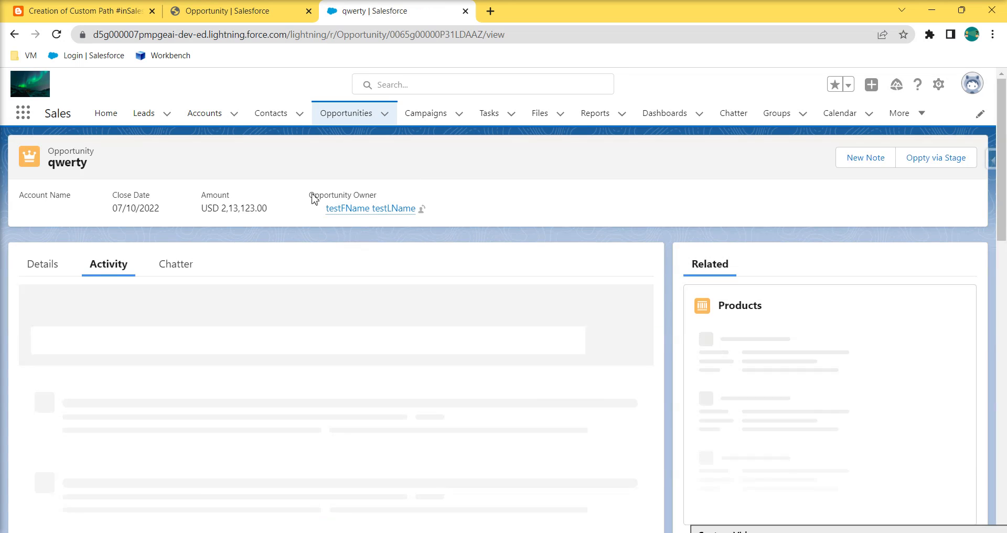
left_click(47, 258)
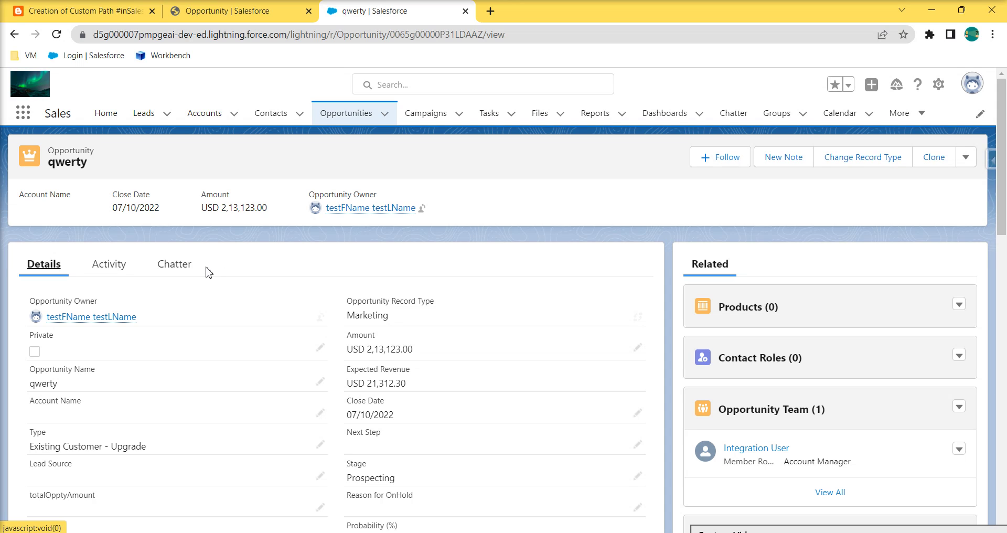
- Add the Path component to the Opportunity record page beneath the highlights panel, save the page and return to the record
left_click(938, 90)
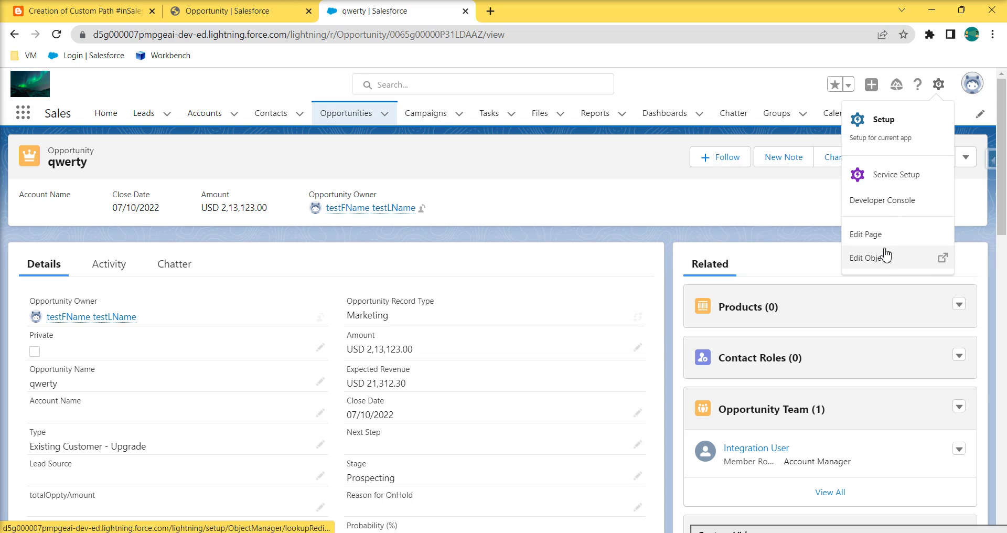
left_click(888, 233)
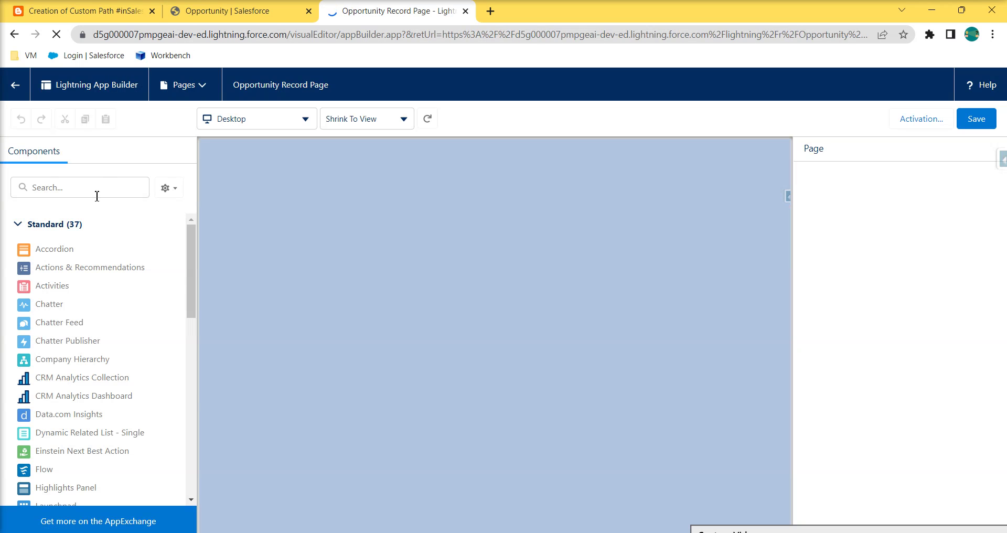
left_click(97, 191)
type("pa")
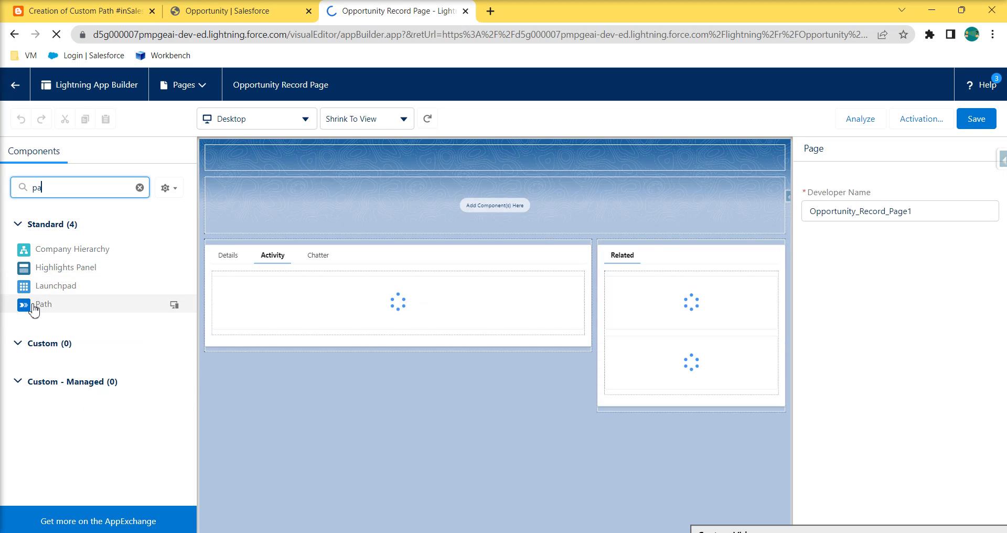
left_click_drag(32, 308, 335, 222)
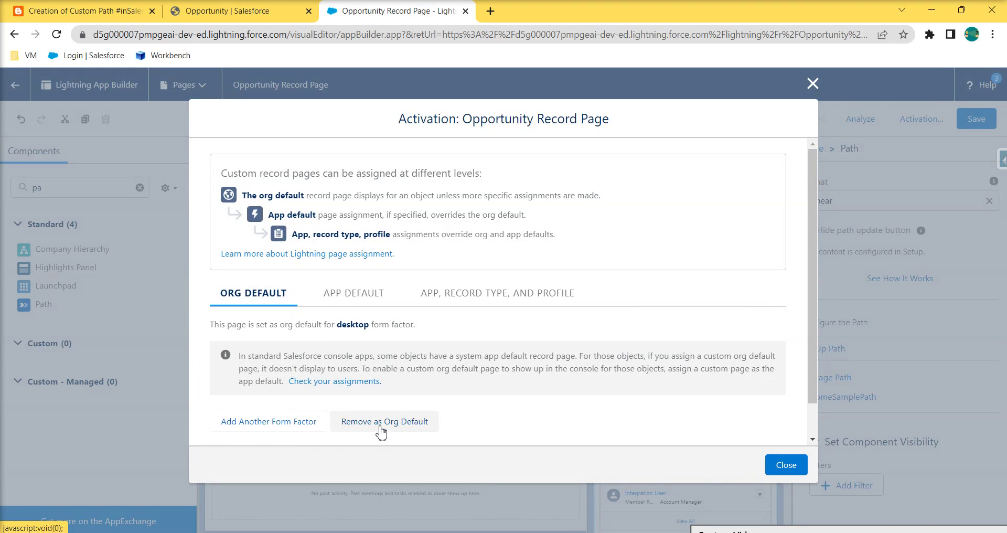
left_click(786, 465)
left_click(17, 95)
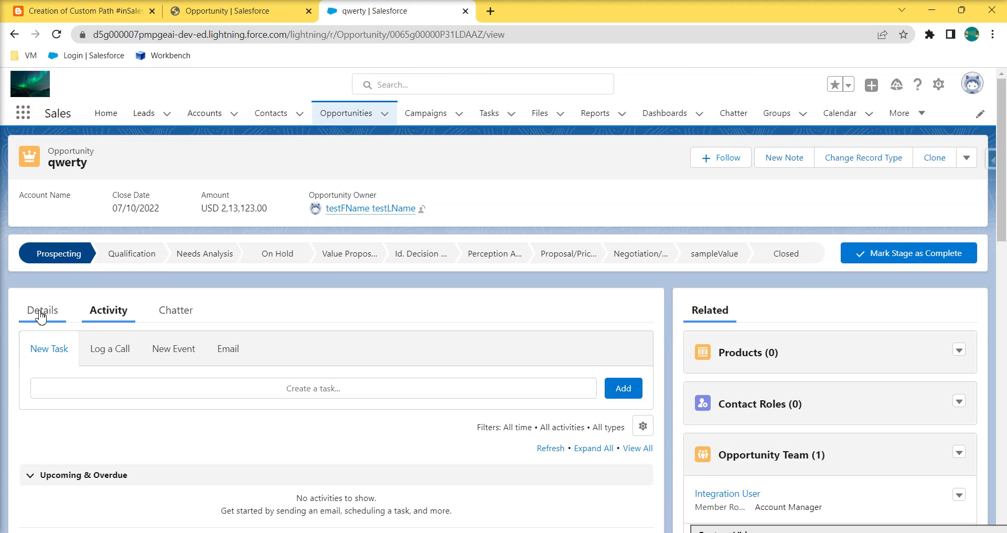
- Examine the qwerty opportunity's details and preview the Qualification and Needs Analysis stages on its path
left_click(41, 314)
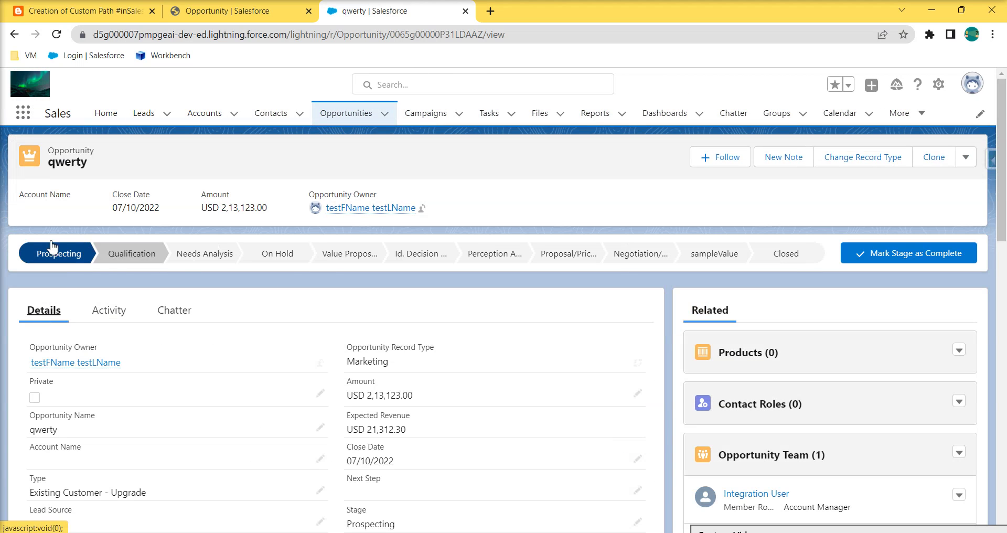
left_click(109, 257)
left_click(195, 259)
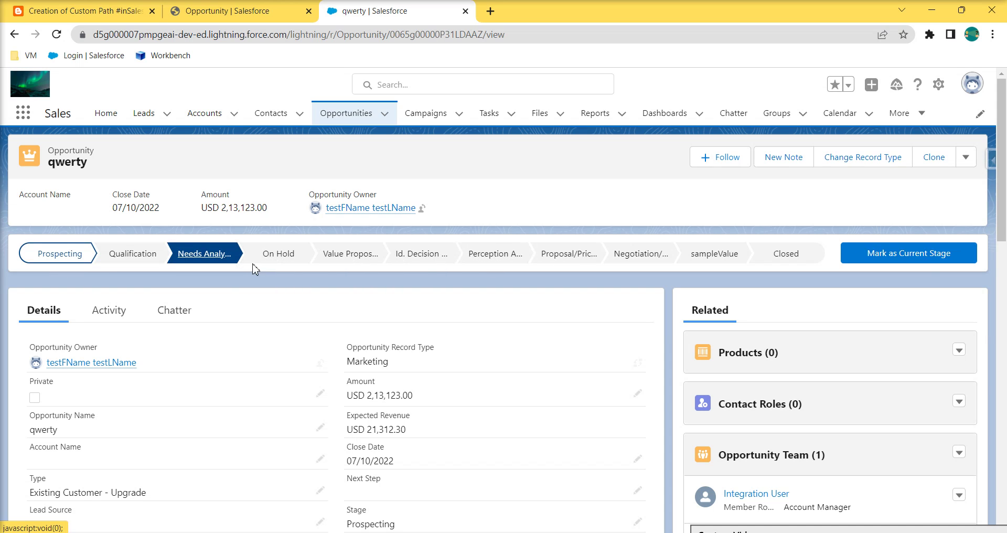